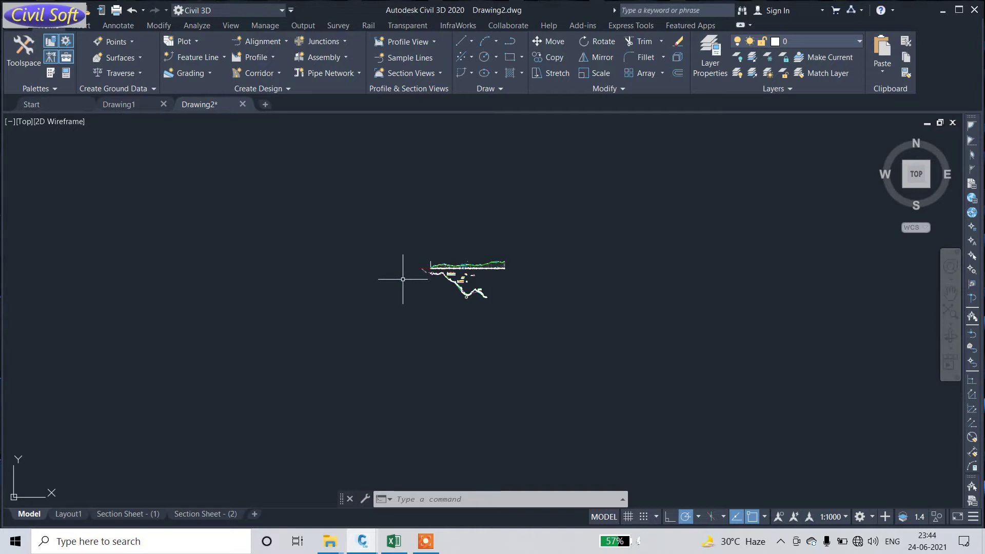
Step: Open the Toolspace palette on its Toolbox tab
click(25, 64)
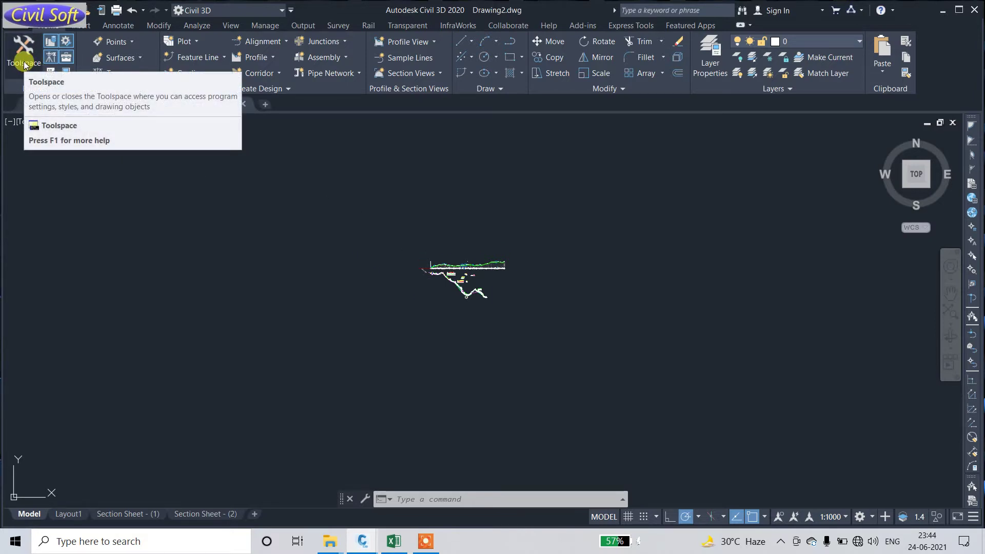
click(25, 65)
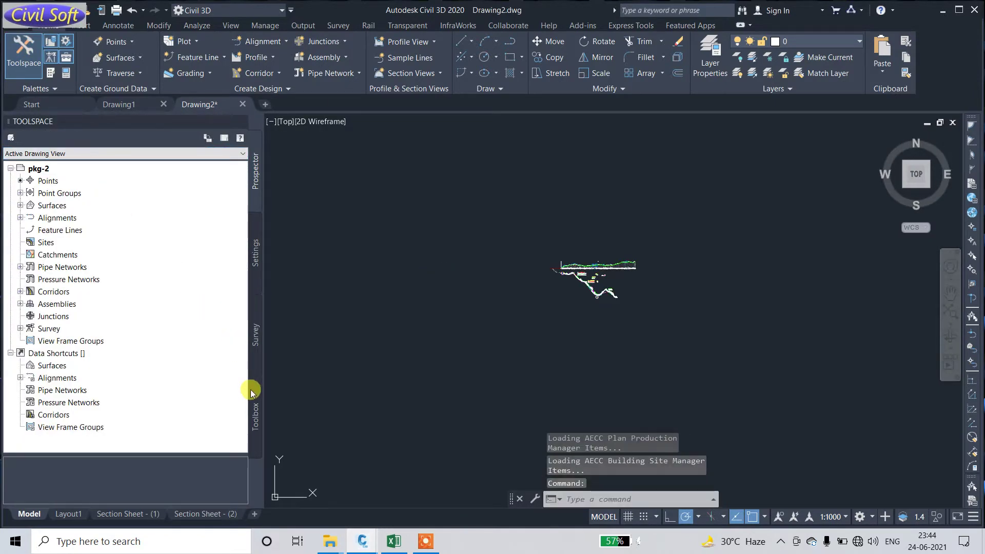
click(255, 422)
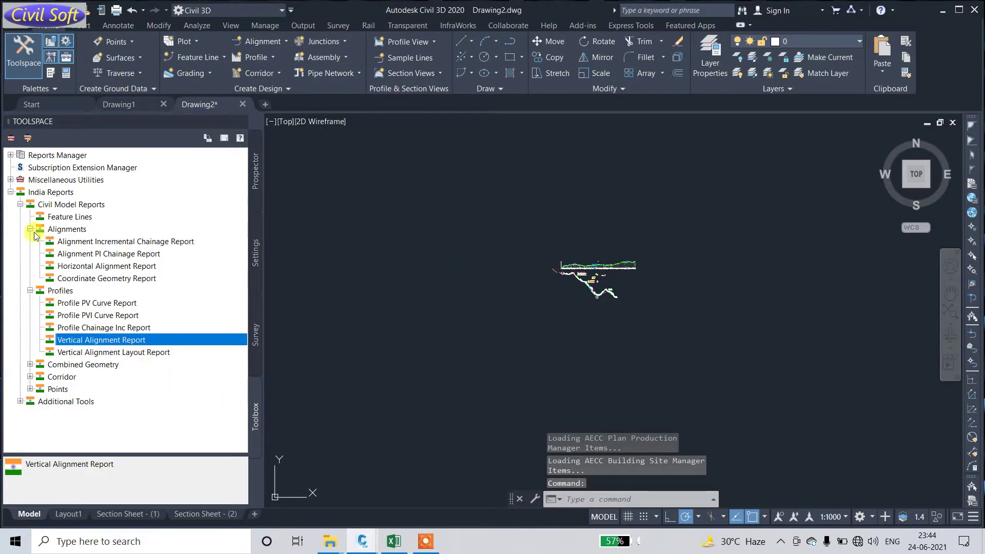
Step: Expand India Reports > Civil Model Reports > Alignments and right-click Horizontal Alignment Report
click(13, 193)
click(11, 193)
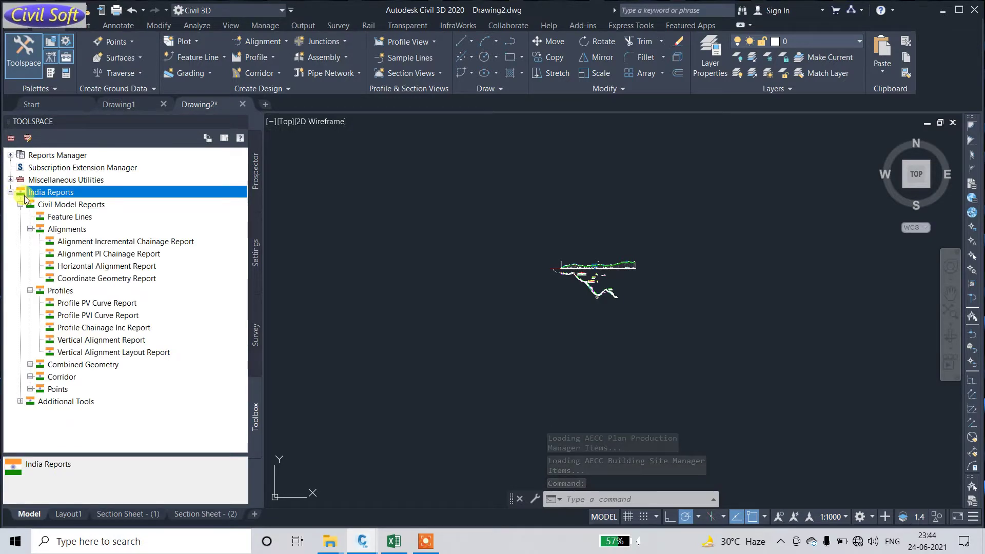
click(20, 204)
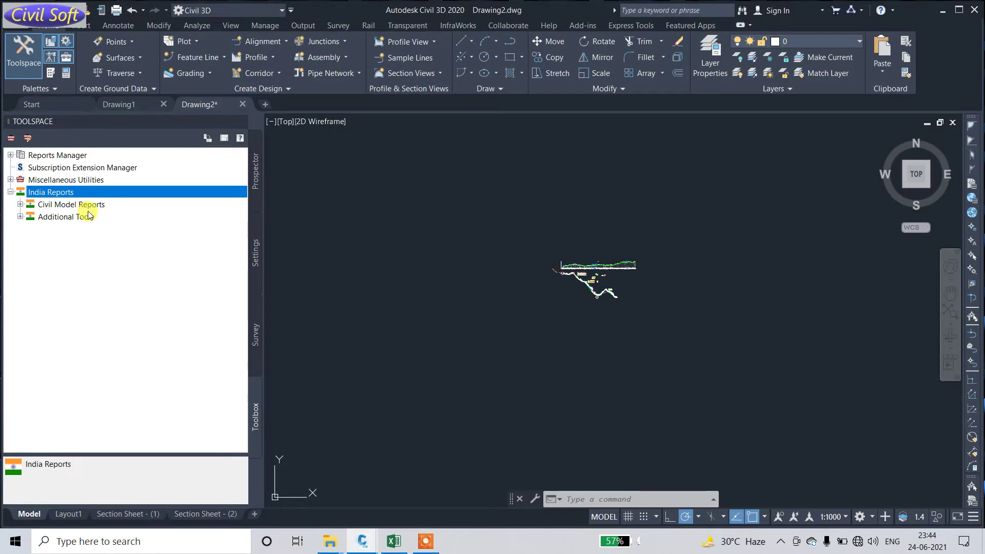
click(21, 205)
click(31, 229)
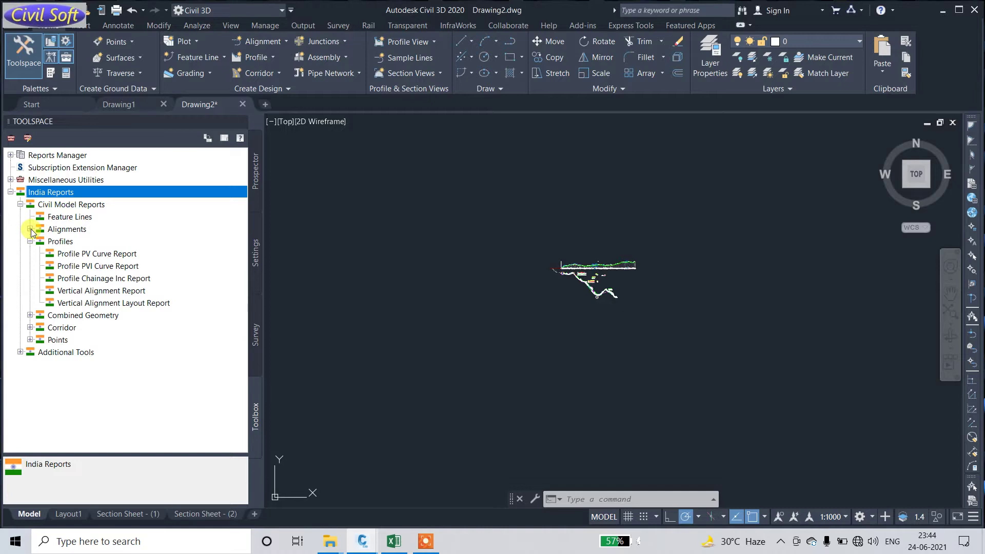
click(30, 229)
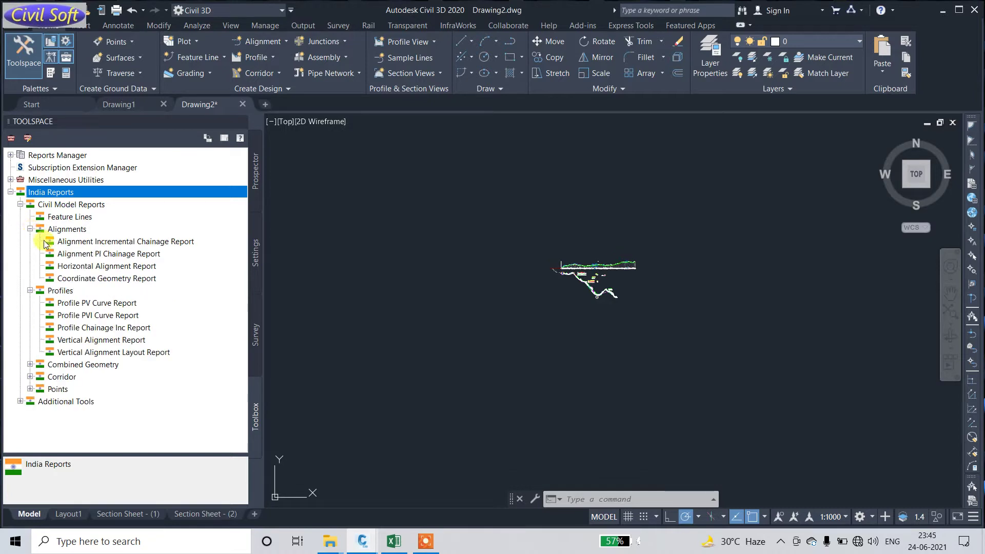
click(61, 267)
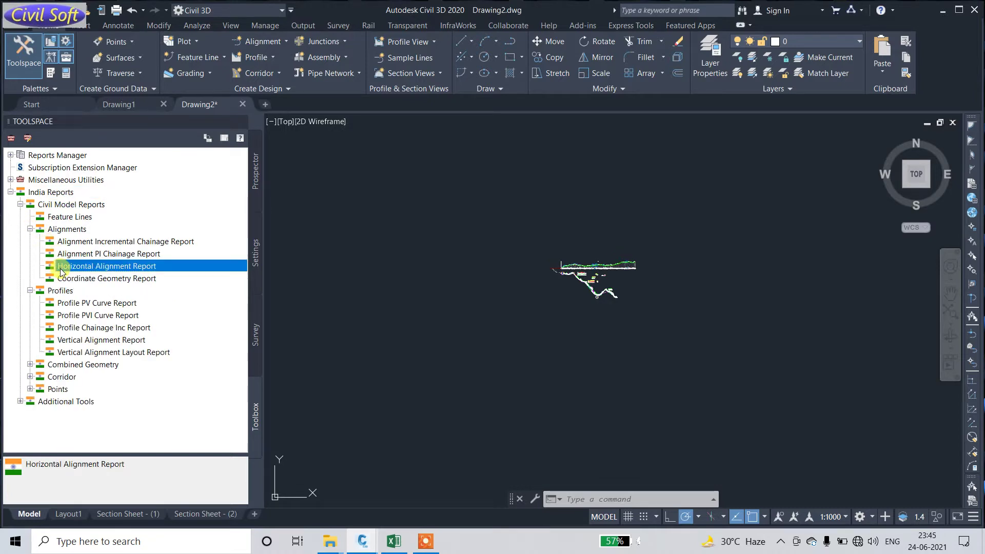
right_click(60, 269)
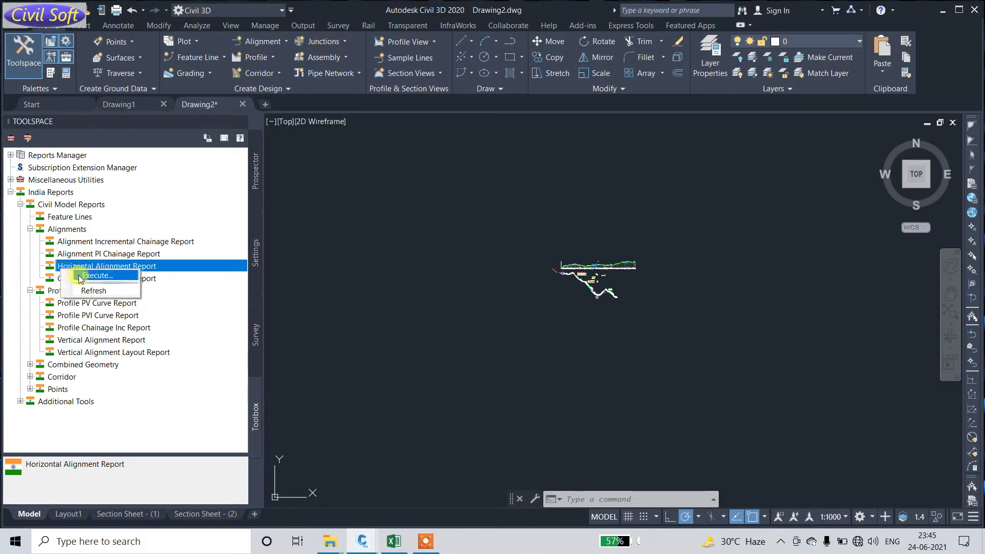
Step: Execute the Horizontal Alignment Report, accept the LandXML export, and overwrite demo report.xls as Excel 97-2003 workbook
click(85, 278)
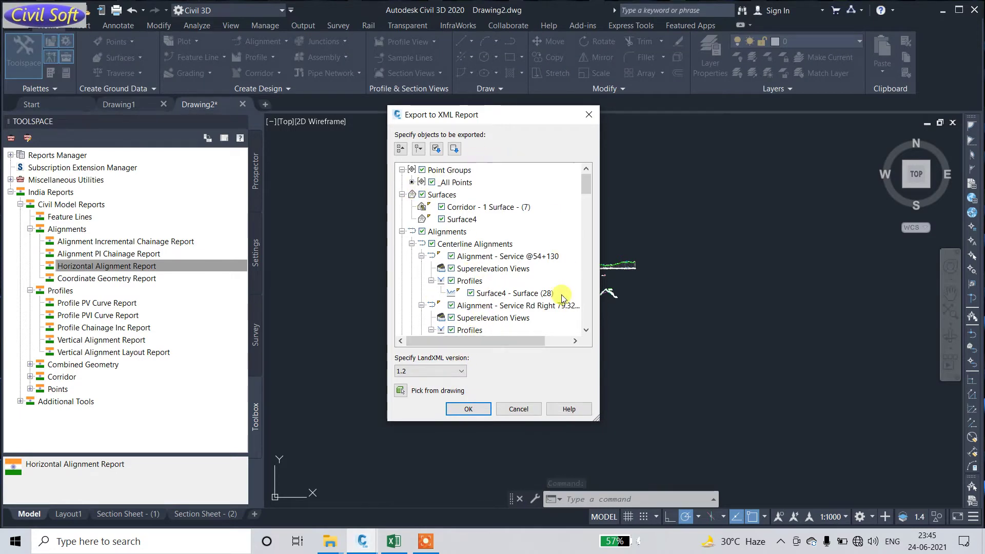
click(472, 412)
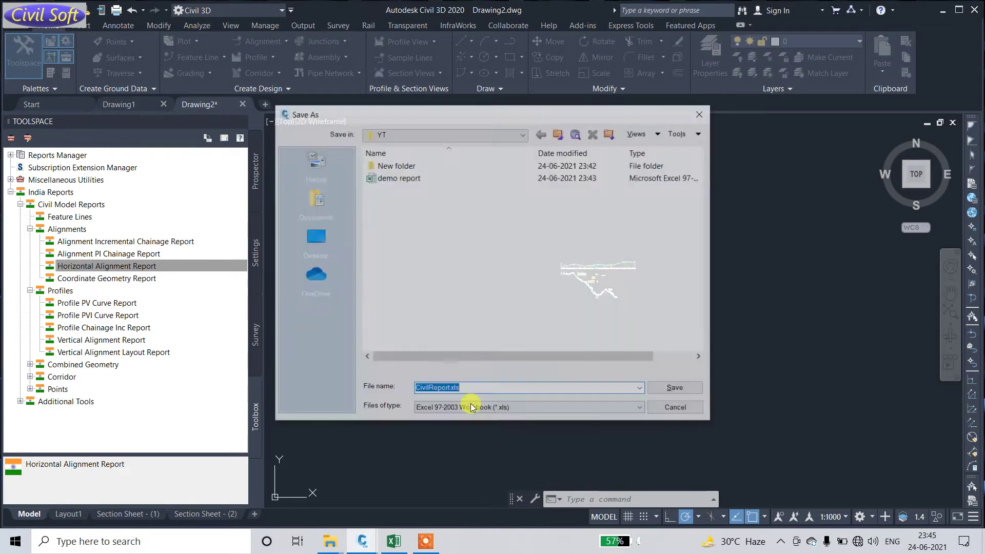
click(405, 180)
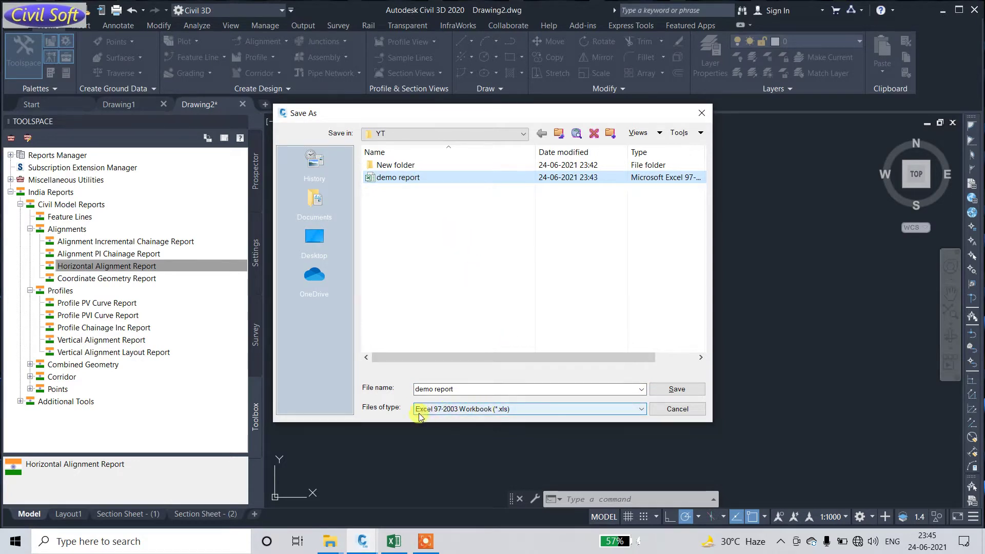
click(468, 409)
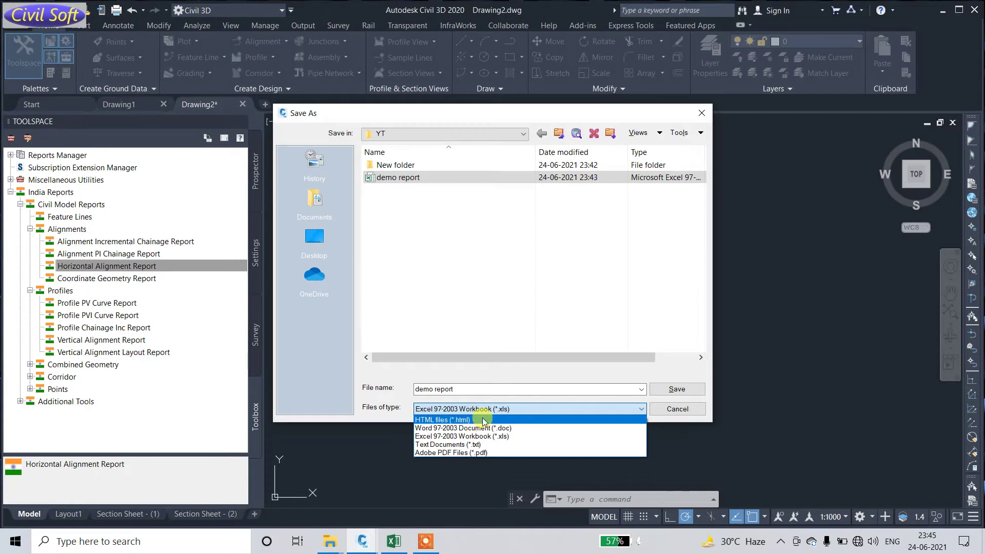
click(449, 437)
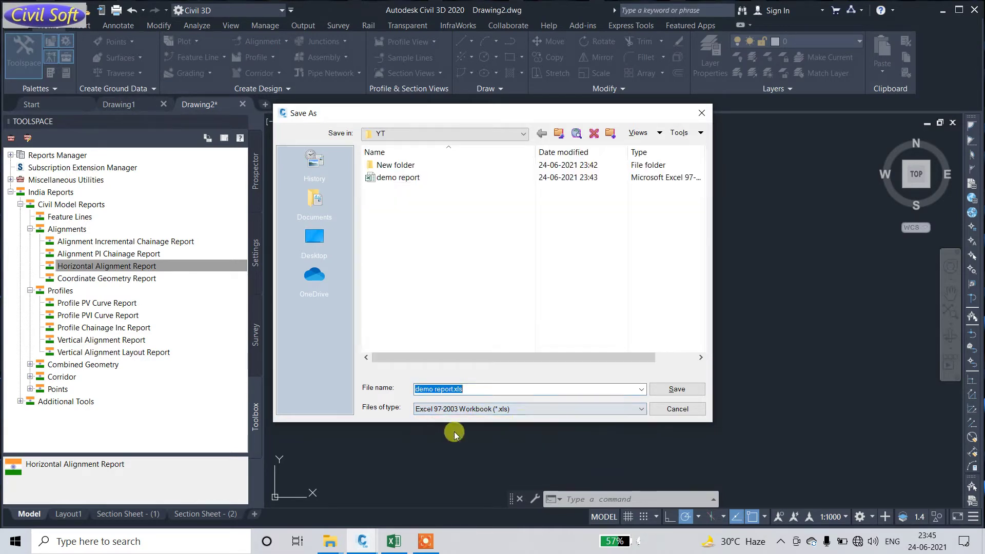
click(669, 393)
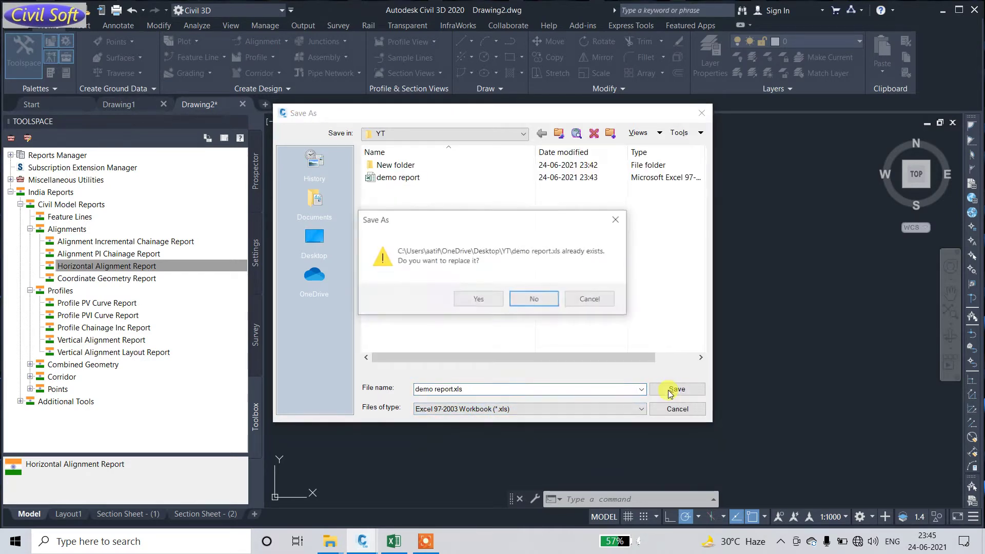
click(462, 300)
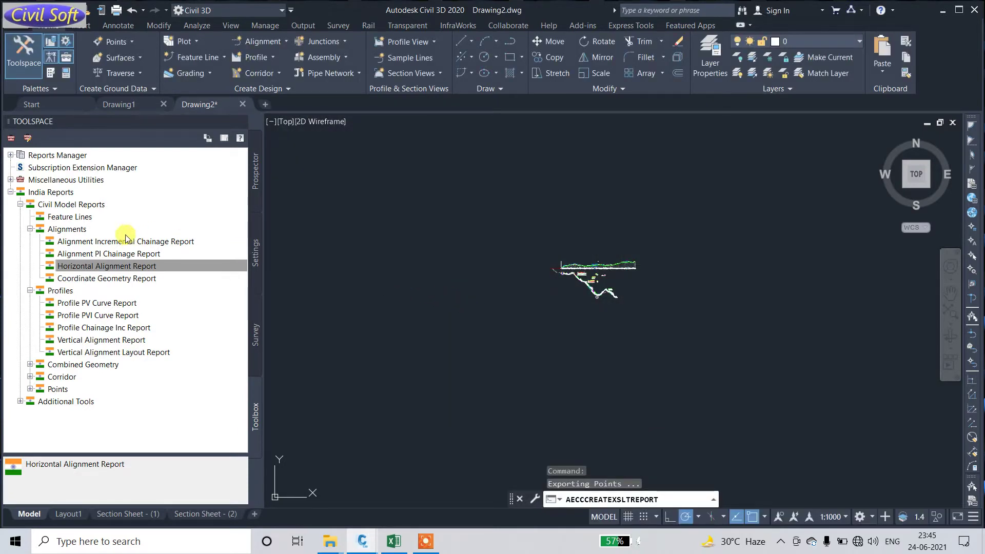
click(90, 279)
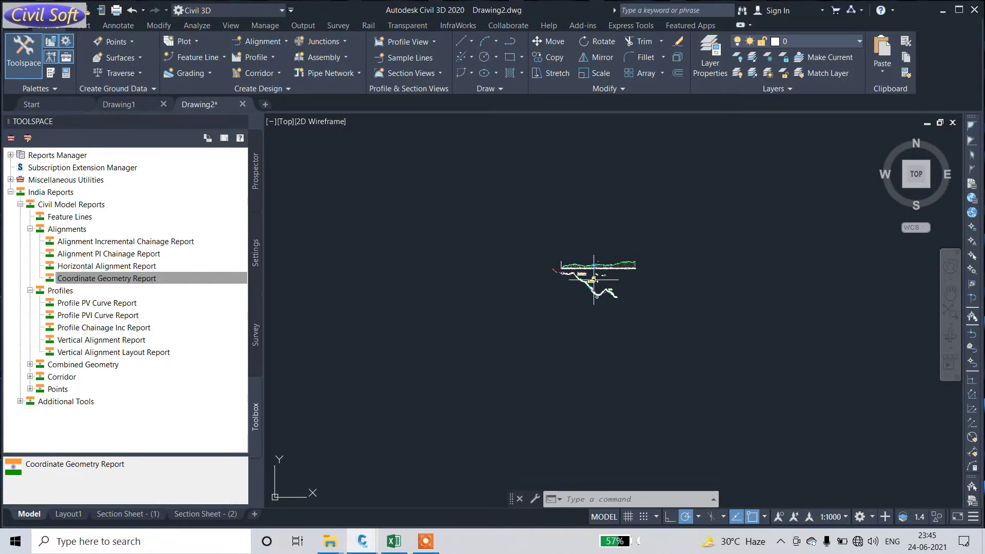
Step: Zoom around the road corridor and window-select the blue new center line alignment
scroll(528, 275, up, 5)
scroll(824, 252, down, 2)
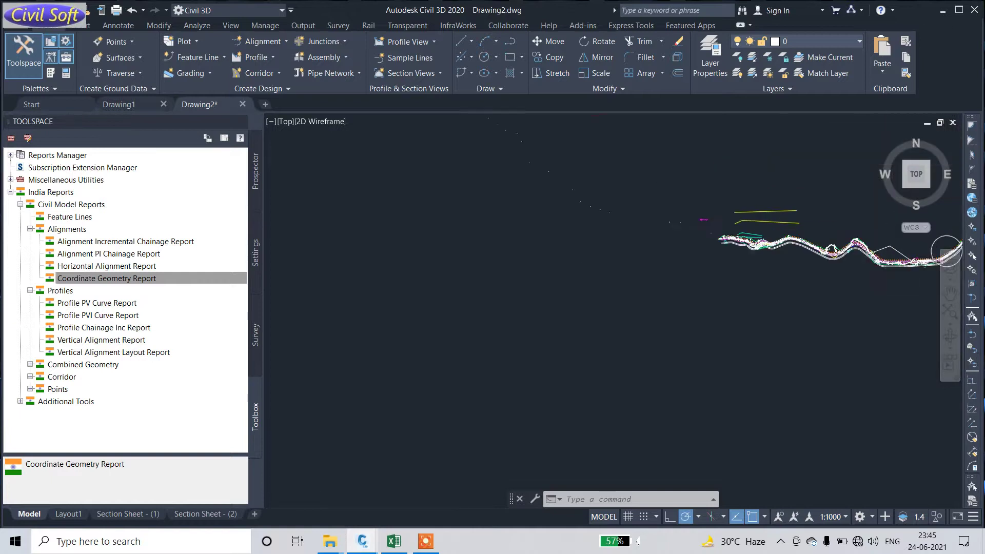
scroll(825, 251, up, 5)
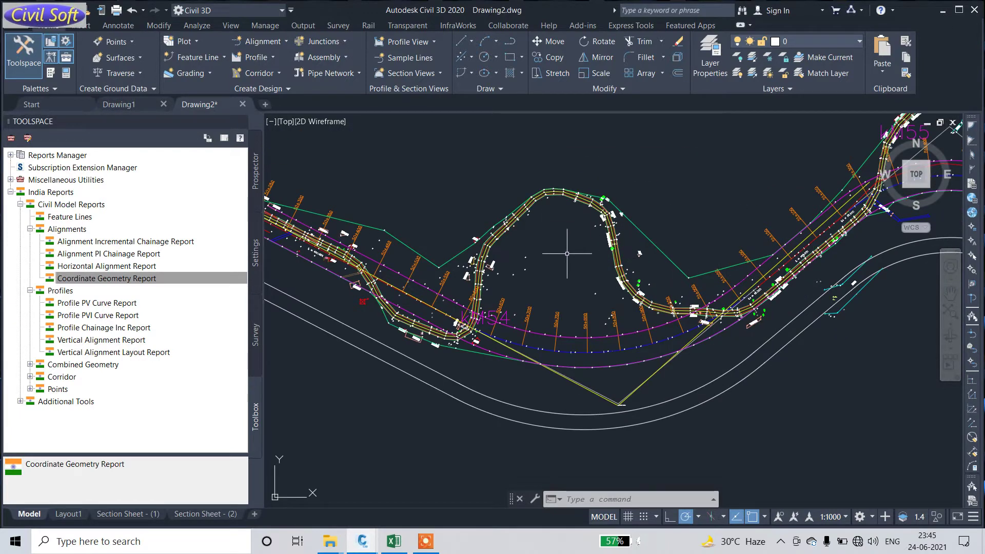
scroll(585, 228, up, 6)
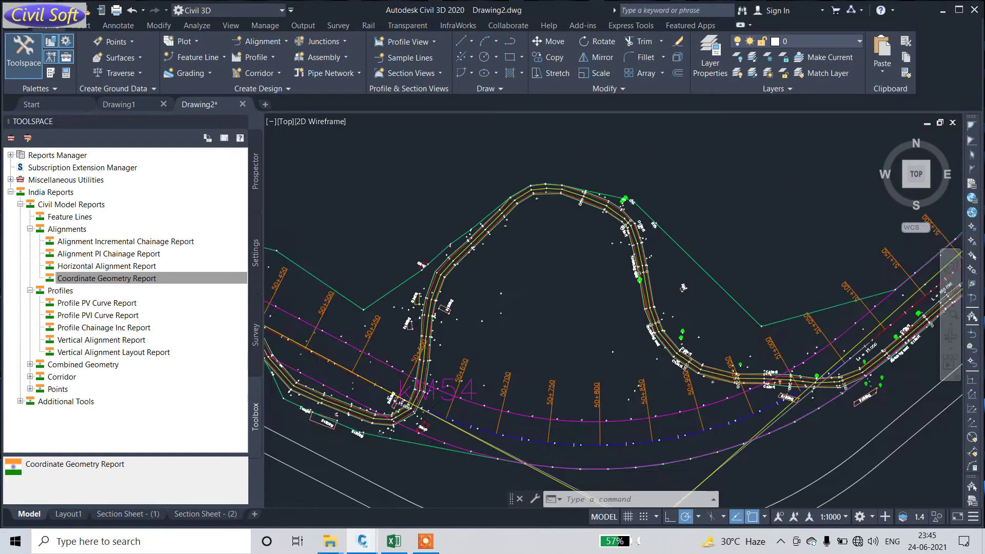
scroll(561, 220, down, 8)
scroll(462, 263, up, 10)
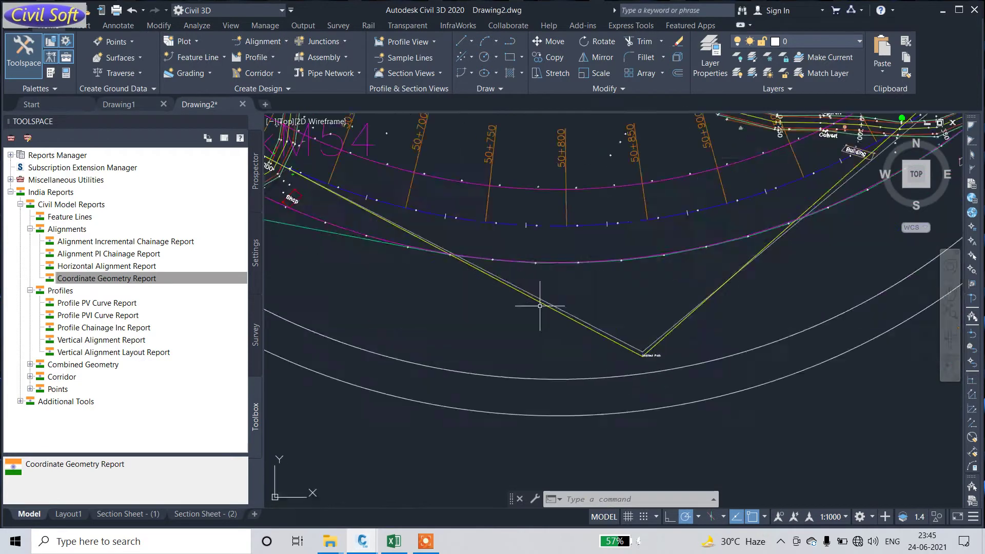
scroll(573, 210, down, 5)
scroll(565, 187, up, 6)
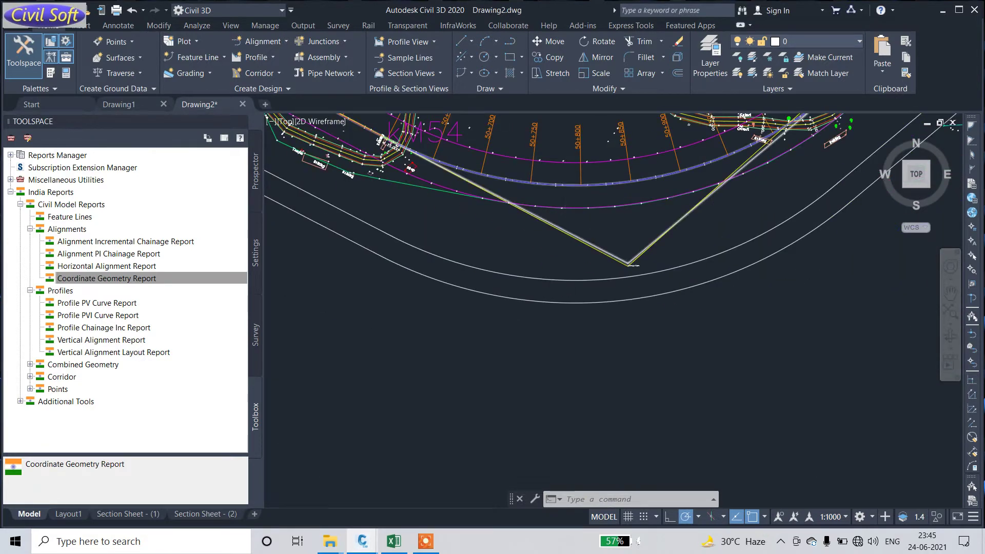
click(565, 189)
scroll(575, 216, down, 5)
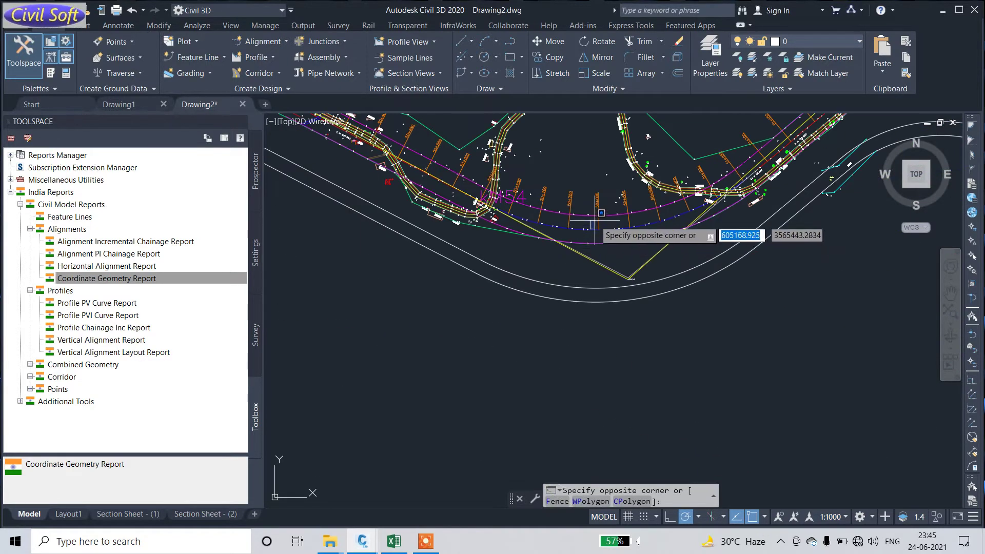
scroll(582, 260, up, 5)
click(582, 259)
click(568, 288)
click(545, 341)
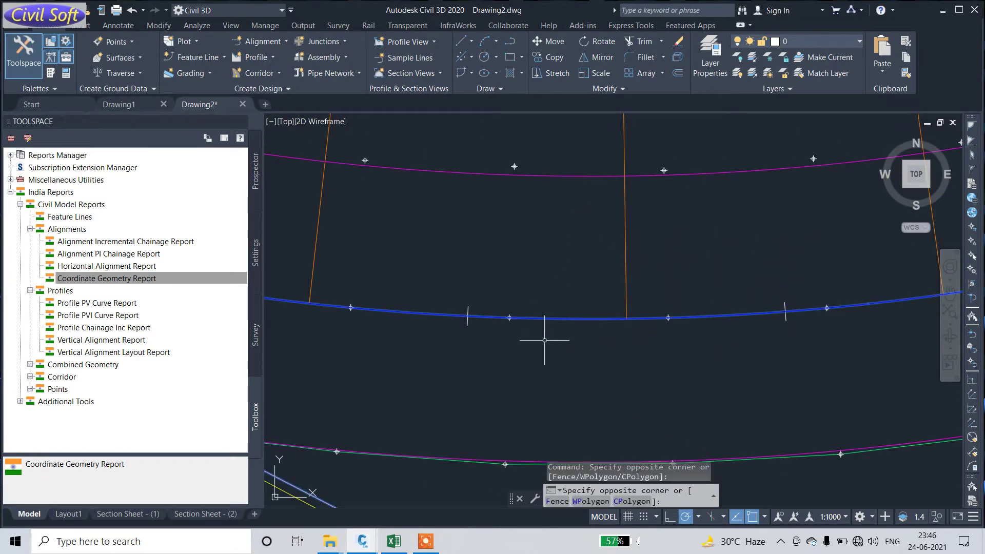
scroll(590, 331, down, 3)
scroll(590, 332, down, 3)
scroll(586, 280, up, 7)
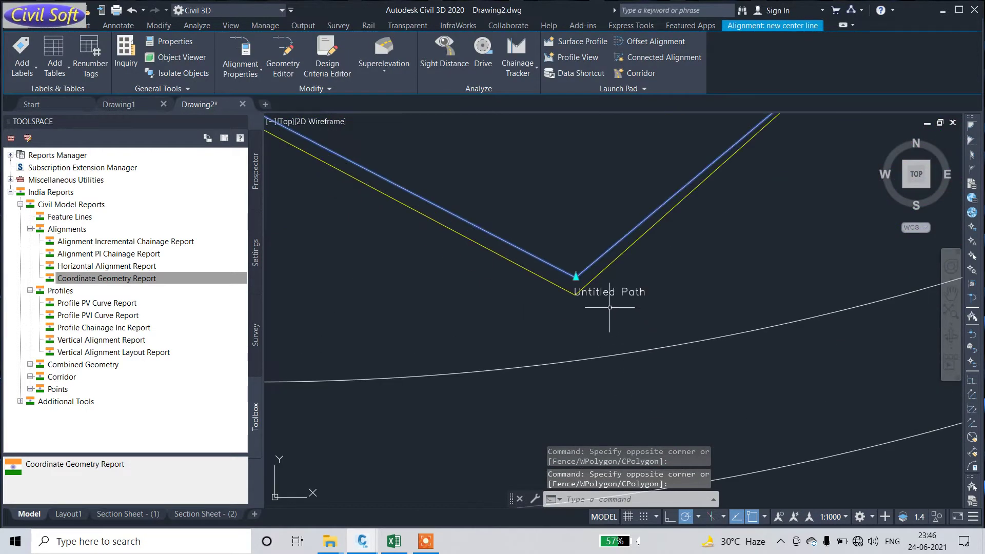
scroll(585, 281, down, 5)
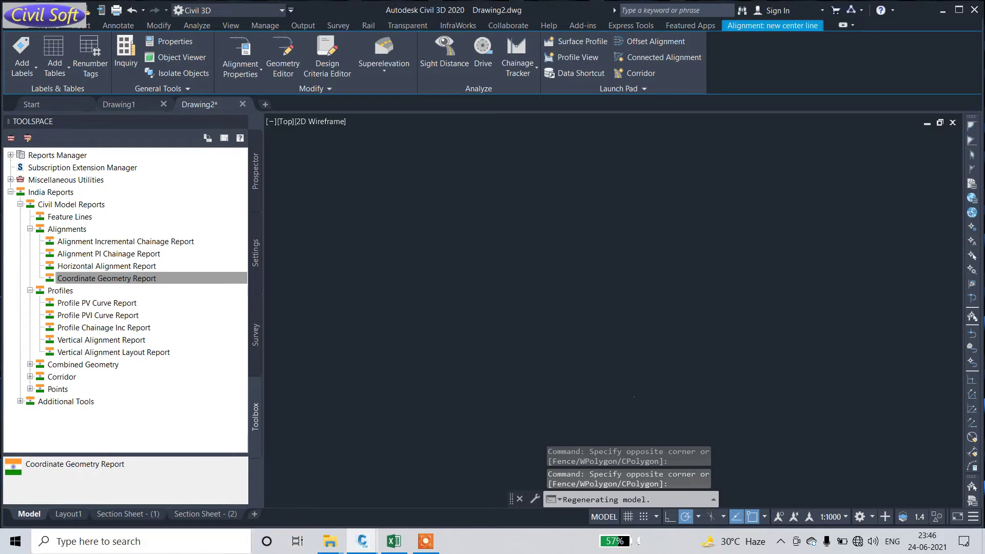
click(426, 543)
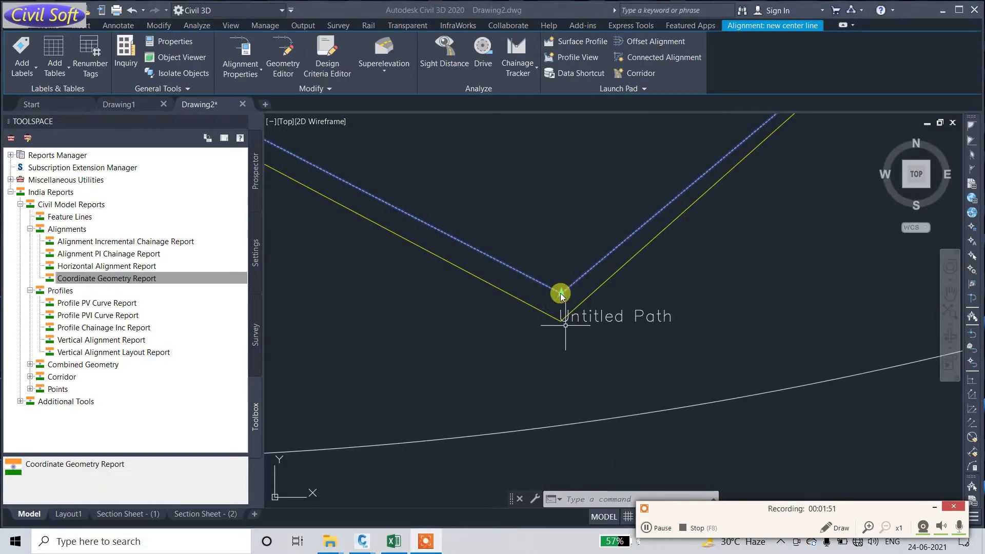
scroll(562, 292, down, 5)
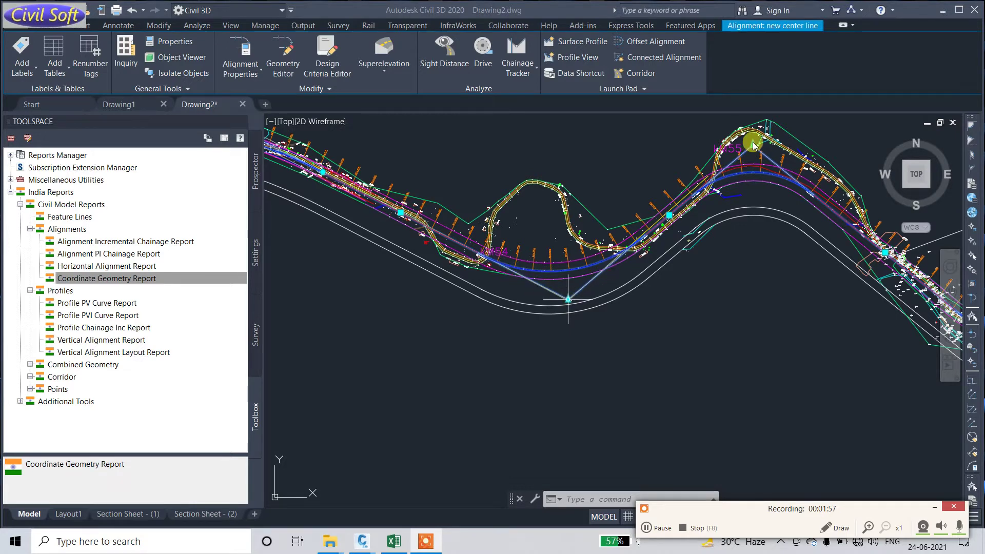
scroll(753, 145, down, 1)
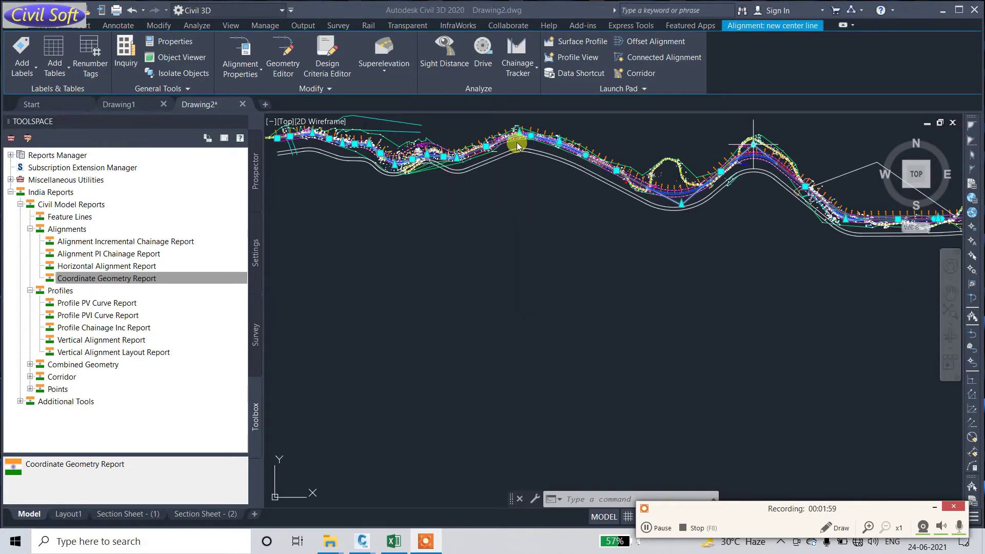
scroll(516, 134, up, 6)
scroll(517, 135, up, 3)
scroll(519, 174, down, 1)
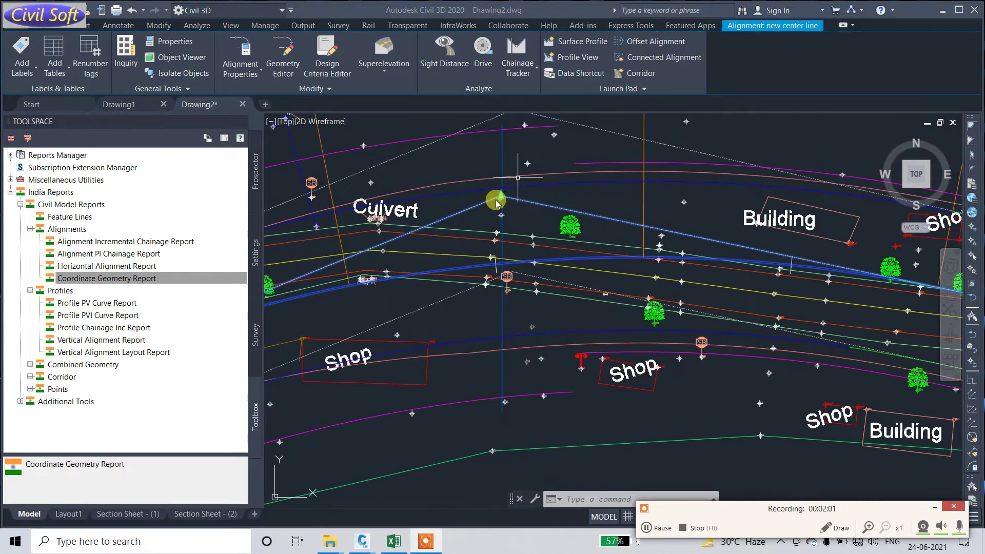
scroll(499, 201, down, 10)
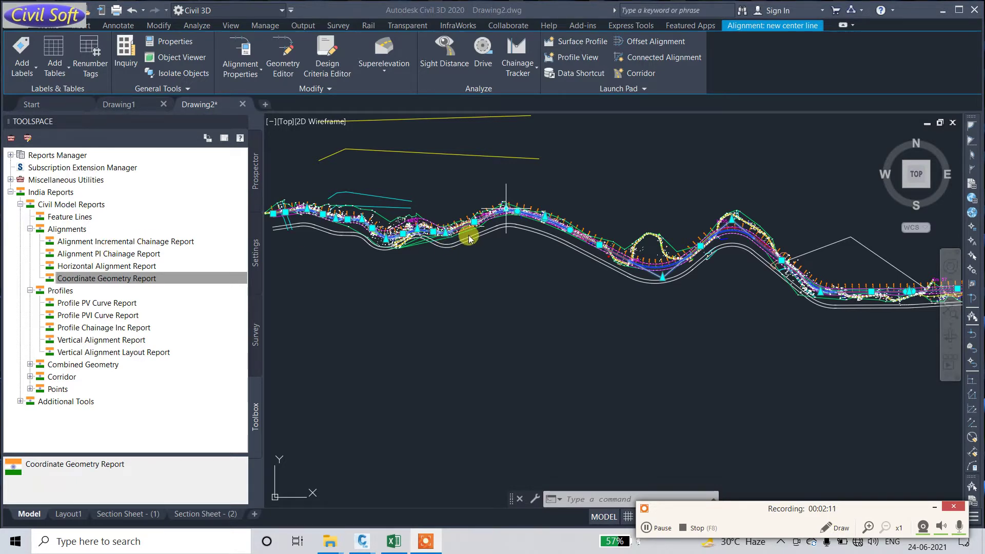
scroll(354, 220, up, 8)
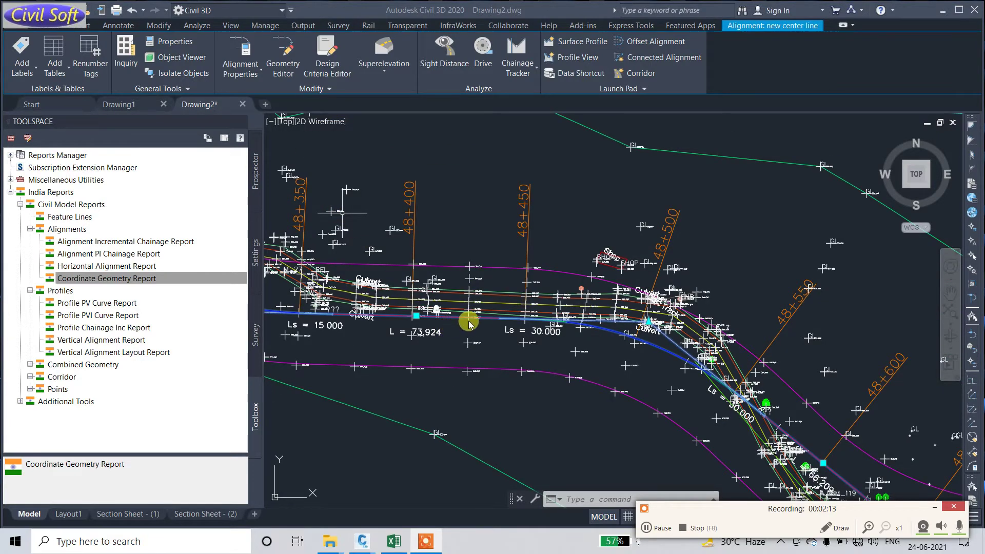
scroll(503, 327, down, 8)
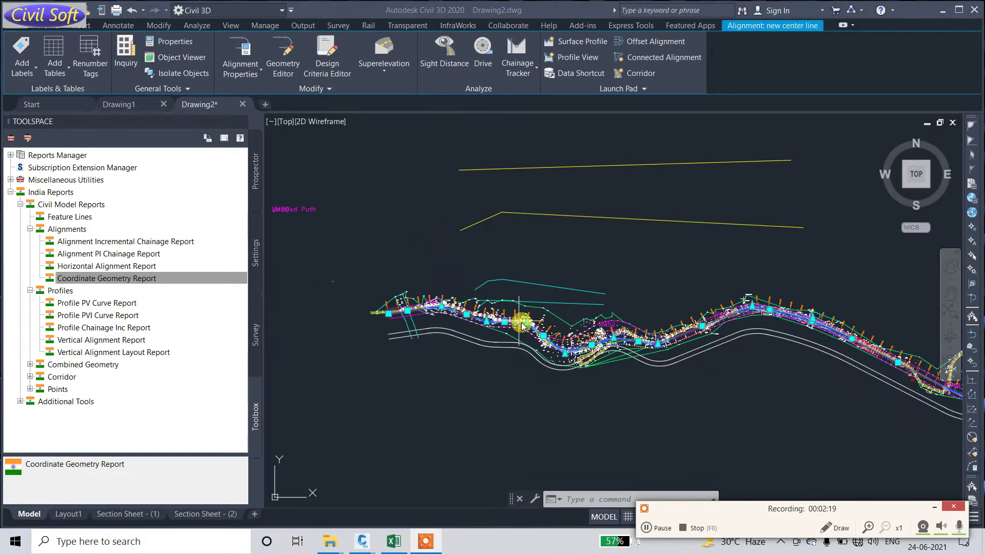
scroll(419, 311, up, 7)
scroll(424, 314, down, 3)
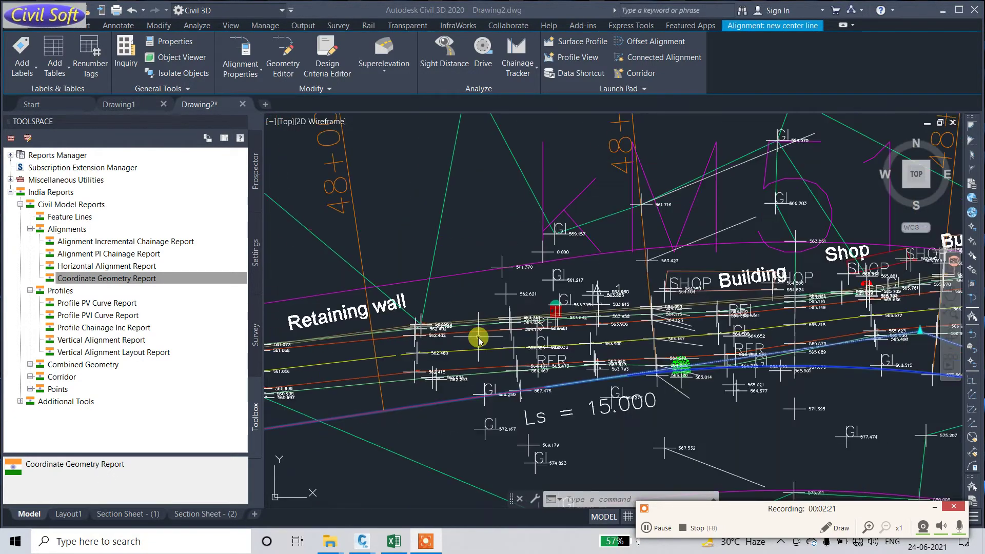
scroll(513, 341, down, 4)
scroll(545, 354, up, 5)
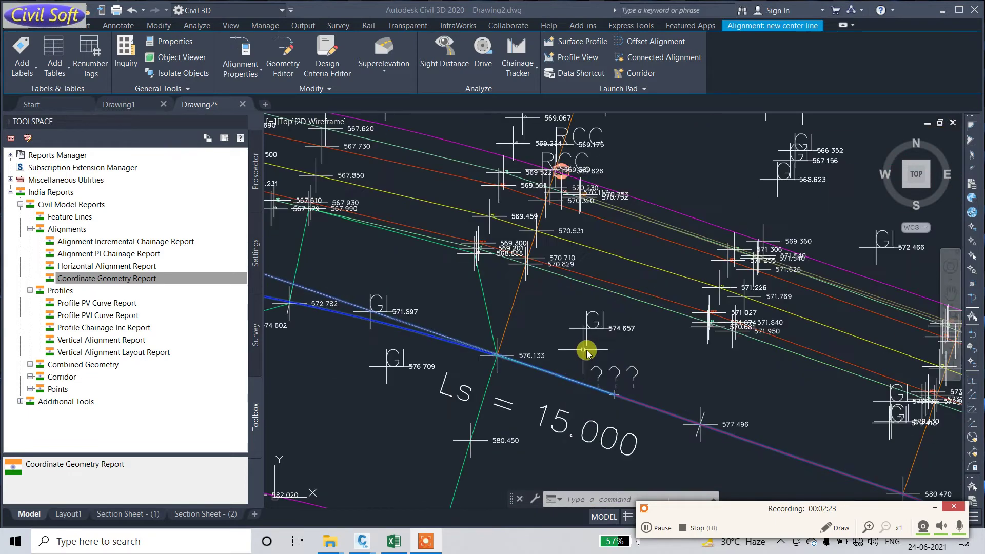
scroll(585, 341, down, 6)
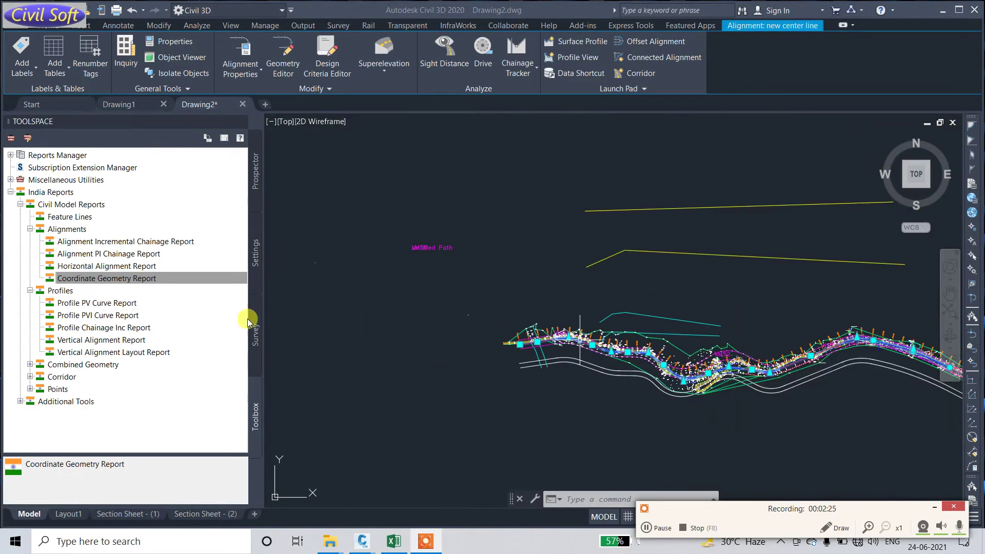
Step: Execute the Vertical Alignment Report and save it as the Excel workbook 'demo report vertical'
click(77, 340)
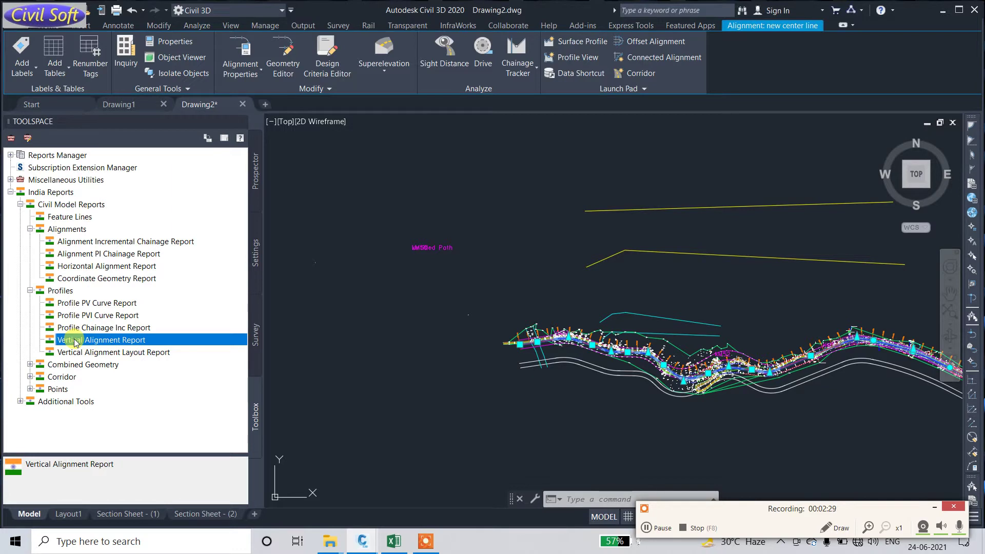
right_click(75, 341)
click(95, 349)
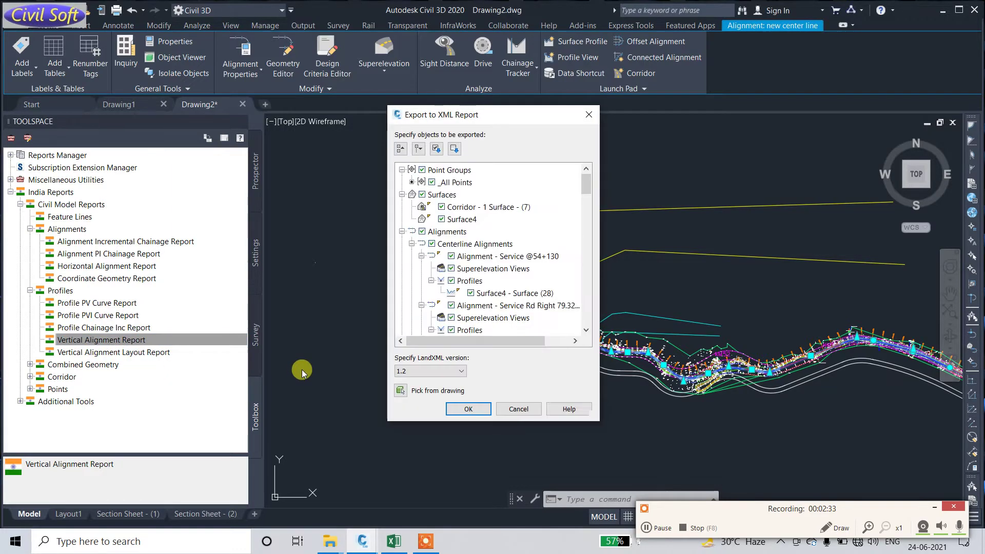
click(469, 409)
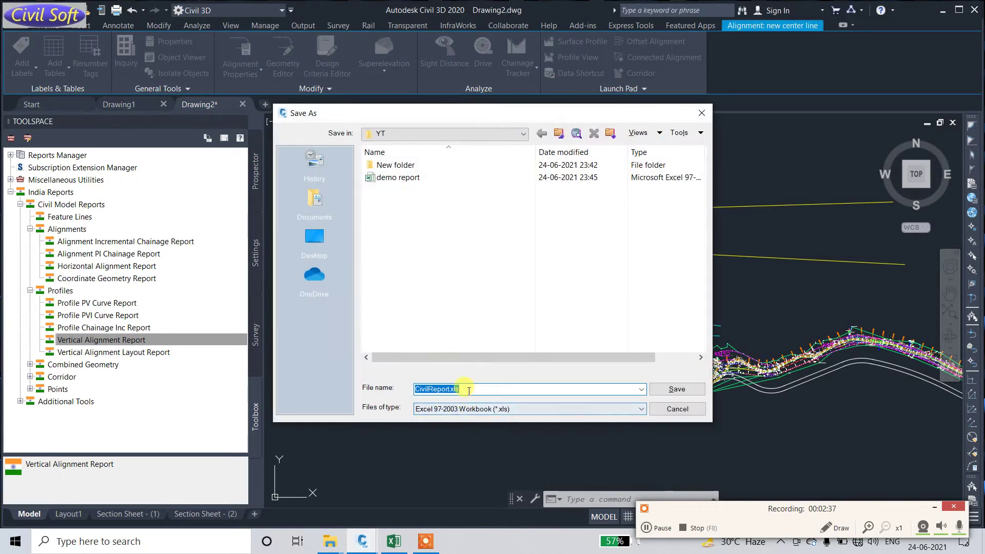
click(399, 178)
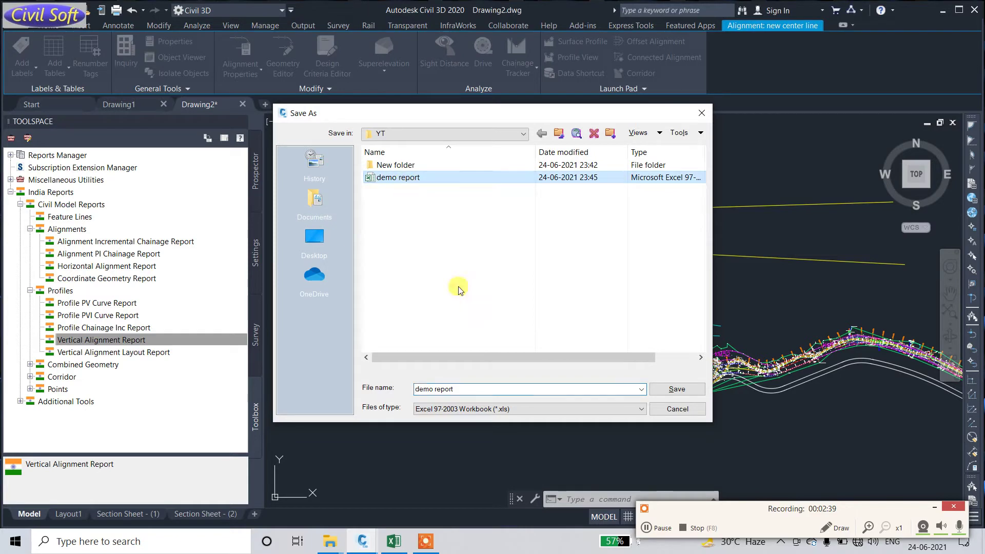
double_click(482, 388)
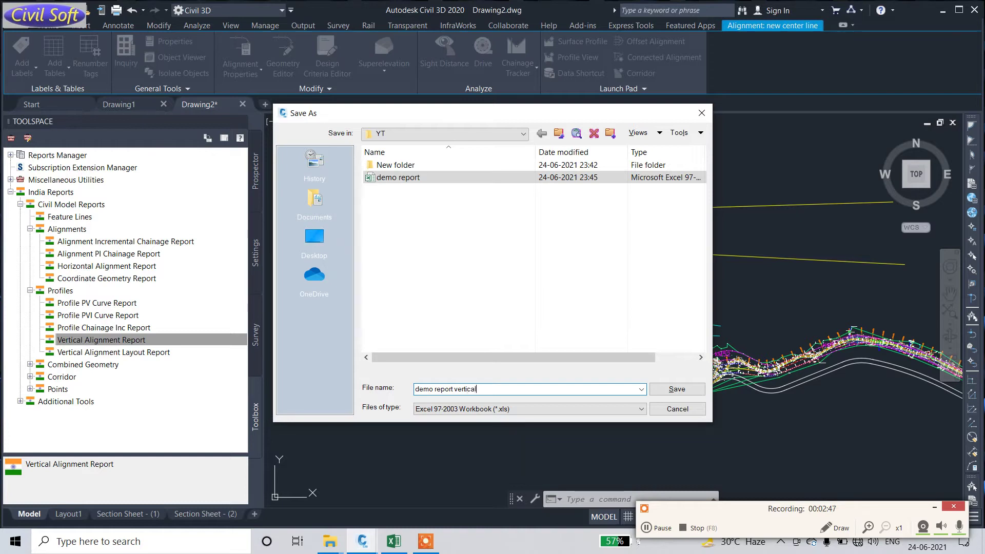
click(667, 390)
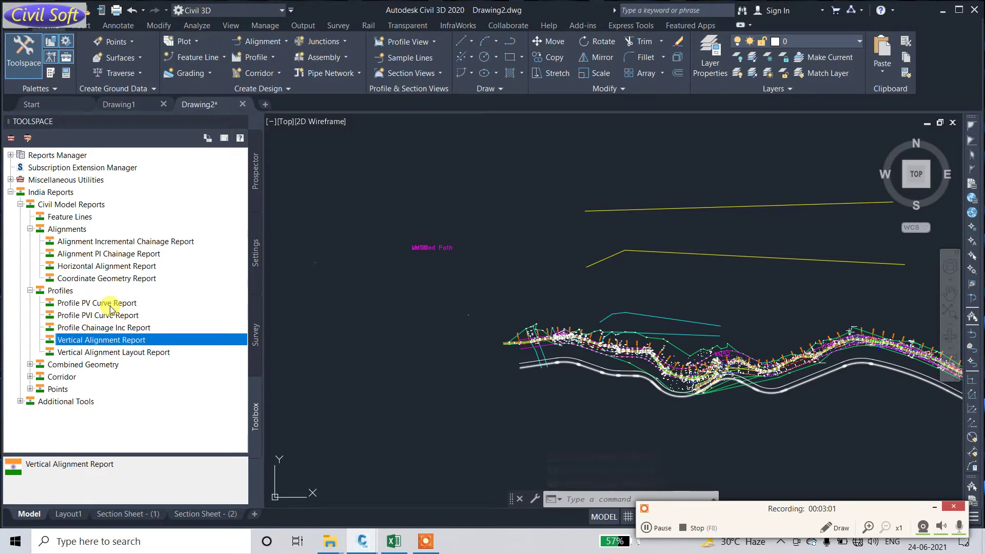
click(243, 104)
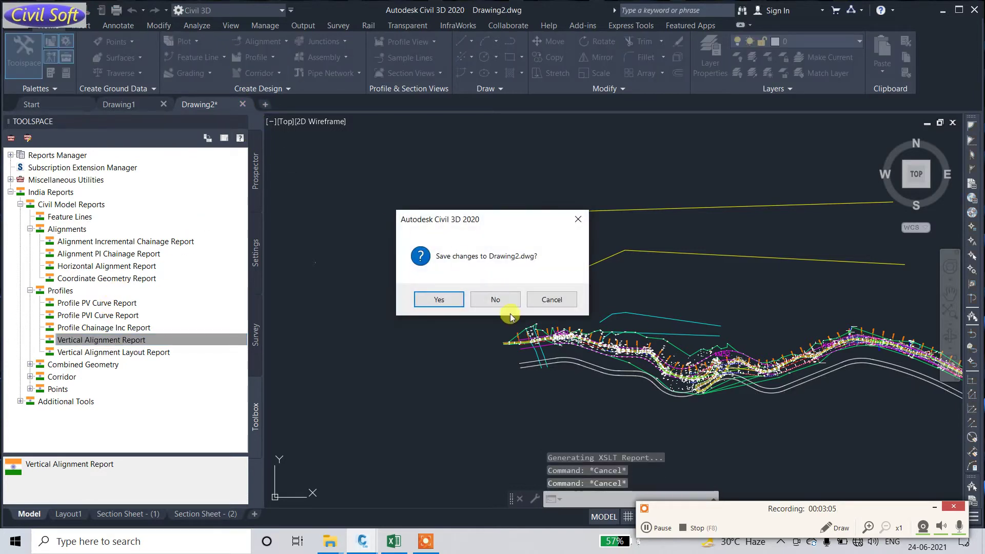
click(547, 300)
scroll(579, 354, up, 5)
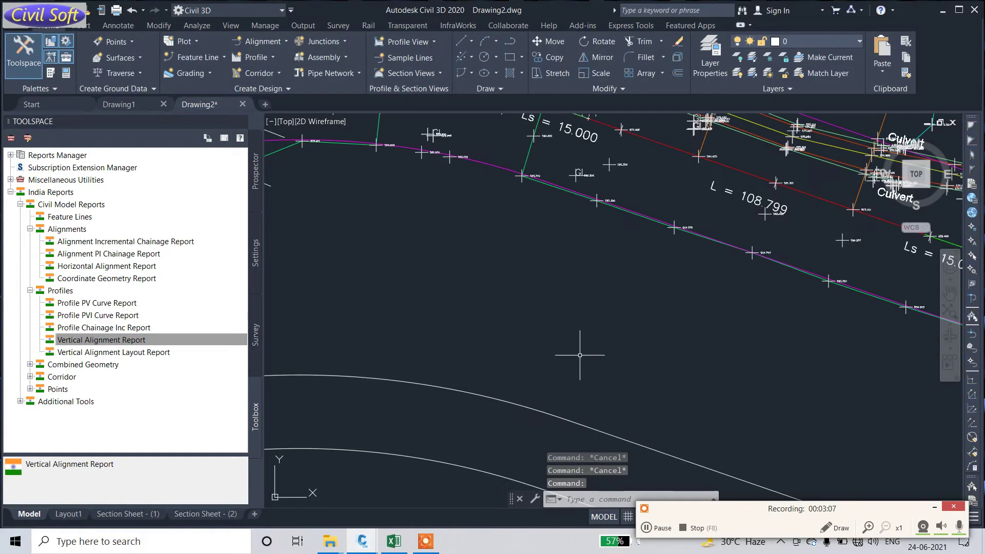
scroll(565, 217, down, 4)
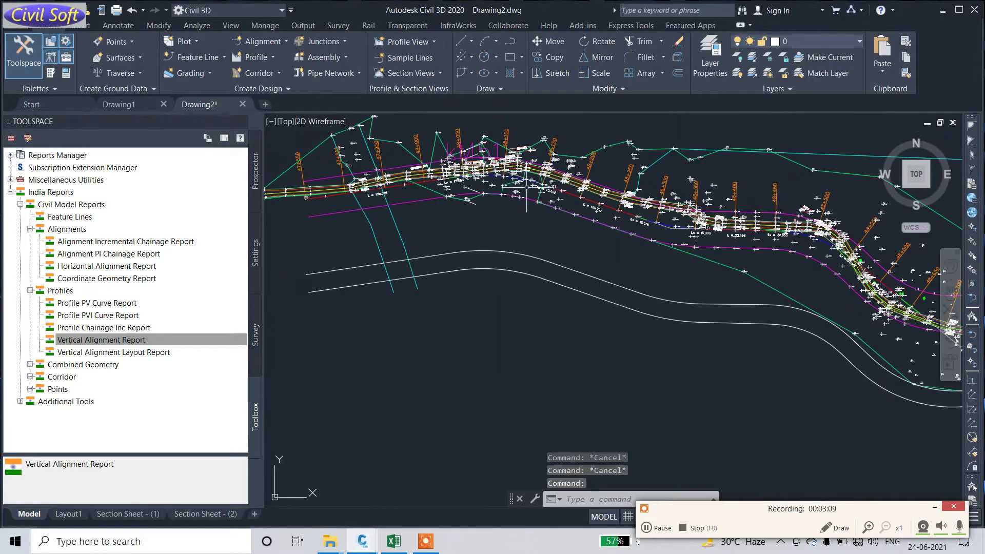
scroll(685, 183, up, 6)
scroll(684, 184, down, 8)
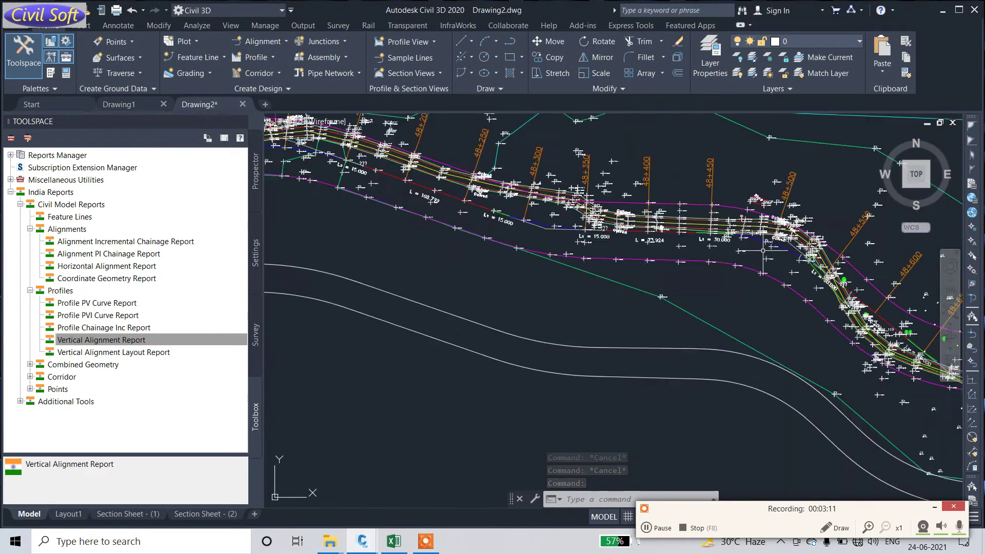
scroll(683, 185, up, 6)
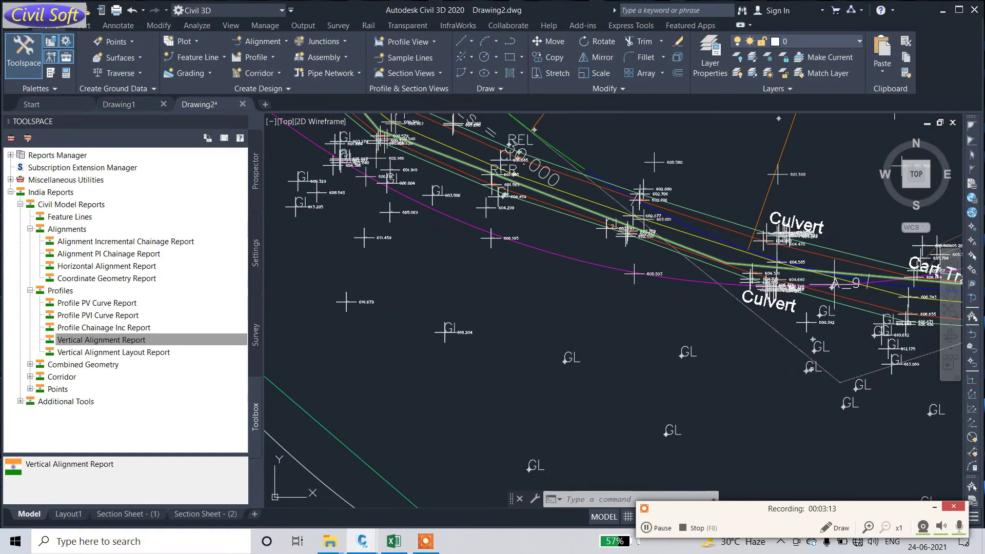
Step: Select new center line, open its Alignment Layout Tools, reposition the toolbar, then close it
click(775, 333)
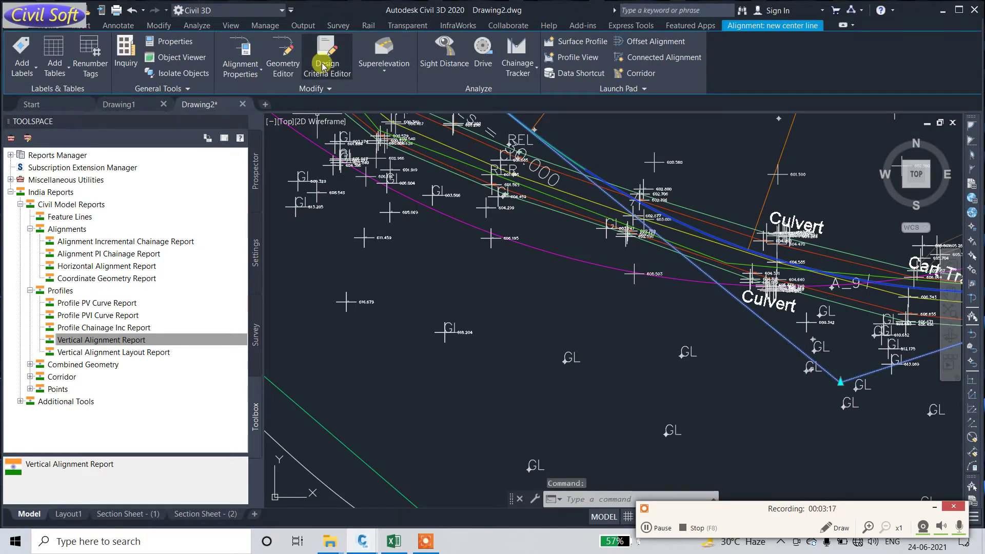
click(284, 55)
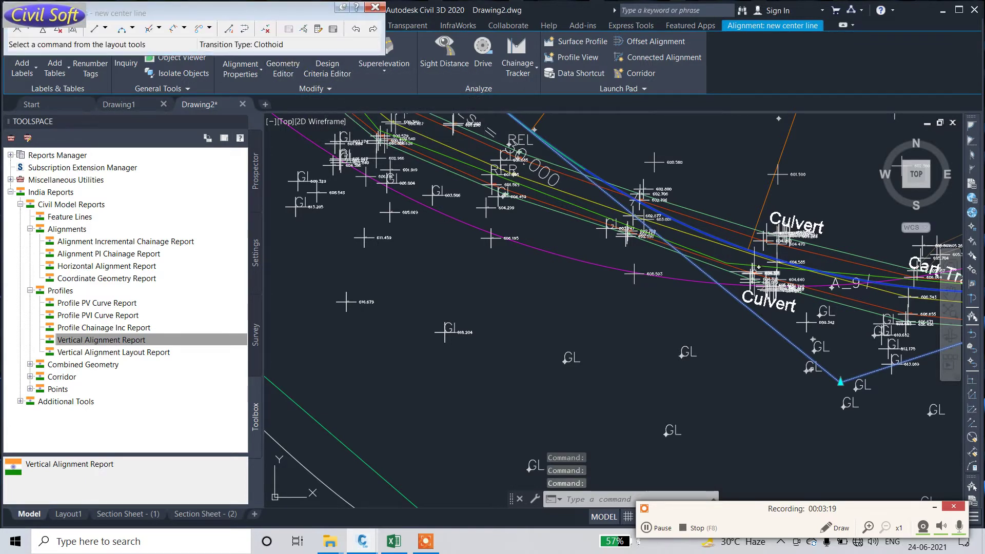
scroll(731, 248, down, 2)
scroll(756, 317, up, 3)
scroll(756, 317, down, 4)
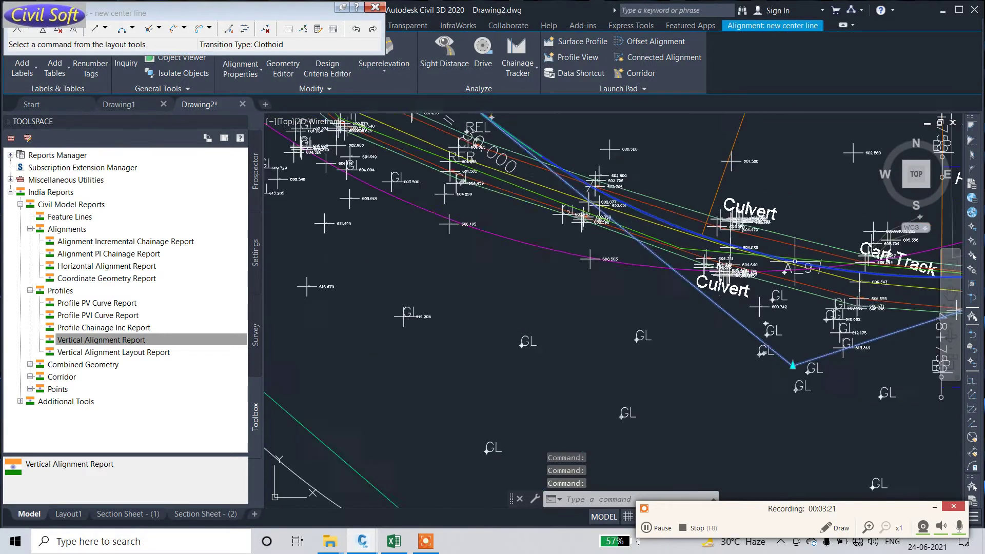
scroll(756, 318, up, 6)
scroll(757, 317, down, 4)
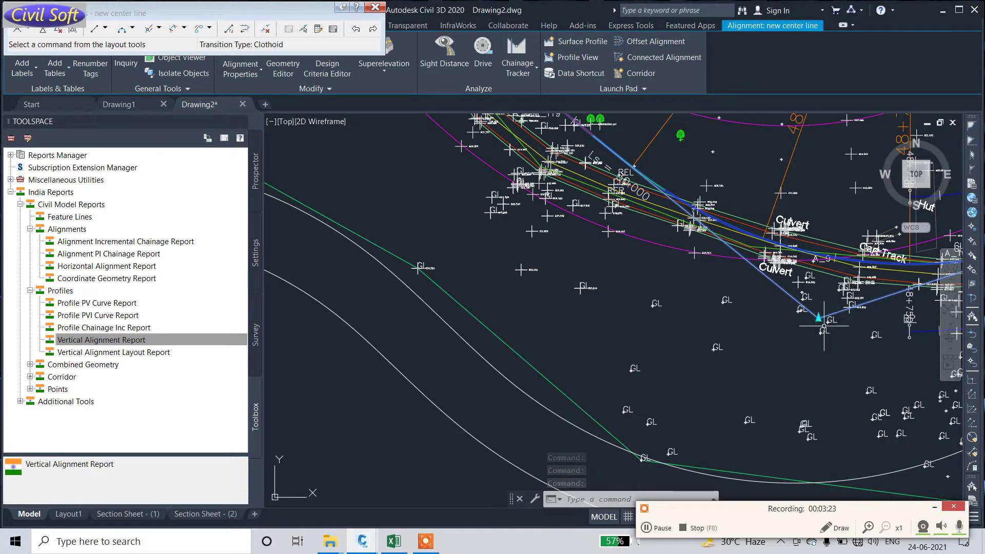
scroll(803, 303, up, 2)
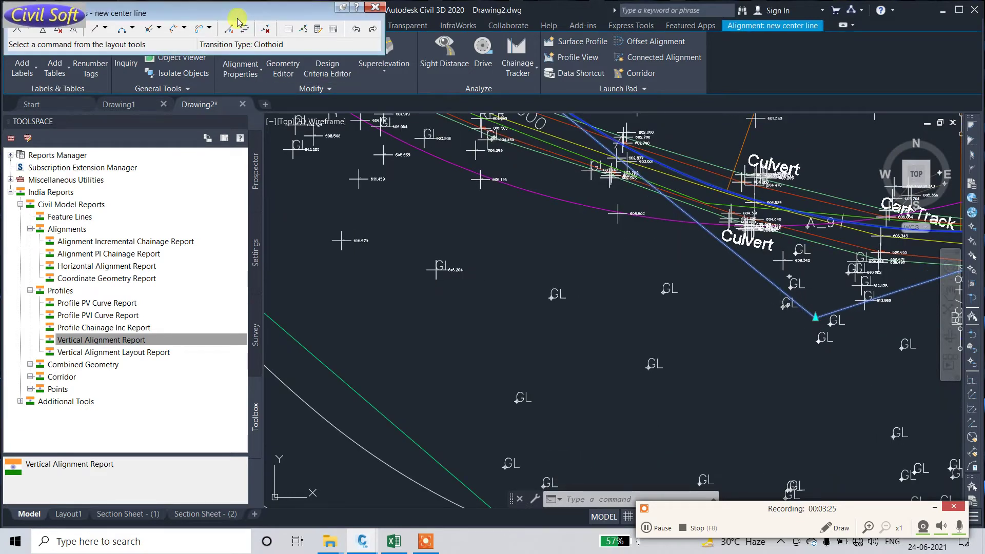
drag(235, 13, 478, 142)
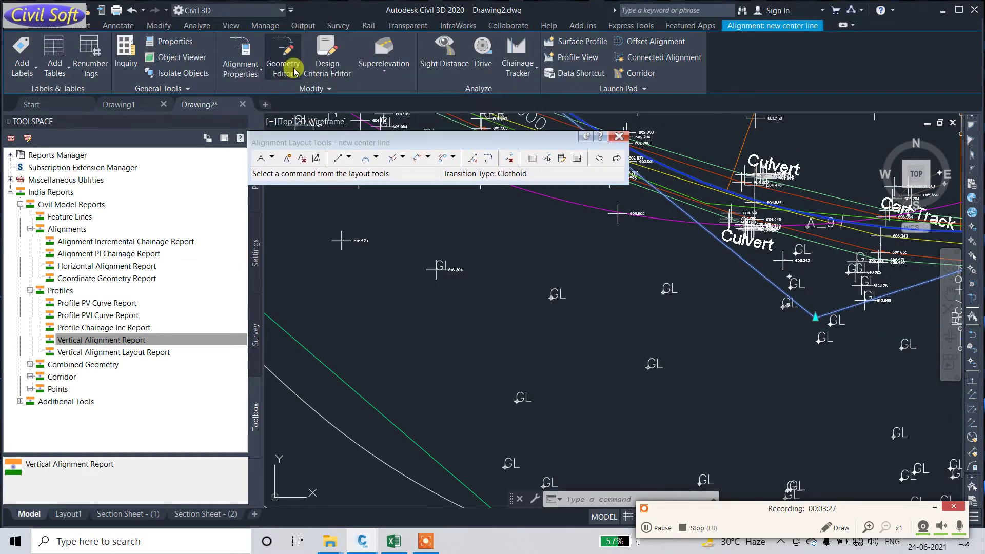
click(619, 136)
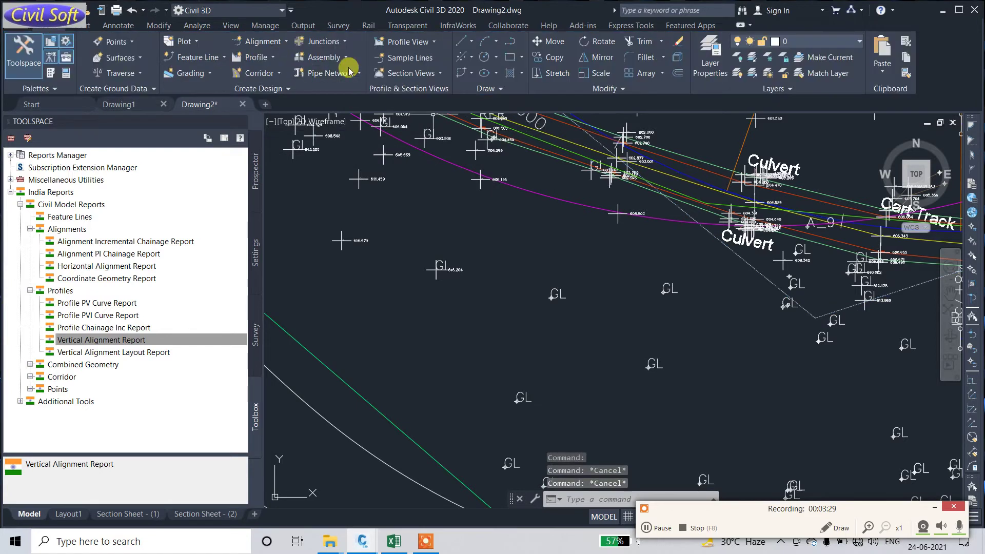
Step: Reselect new center line, reopen Geometry Editor and show the Alignment Grid View
click(759, 271)
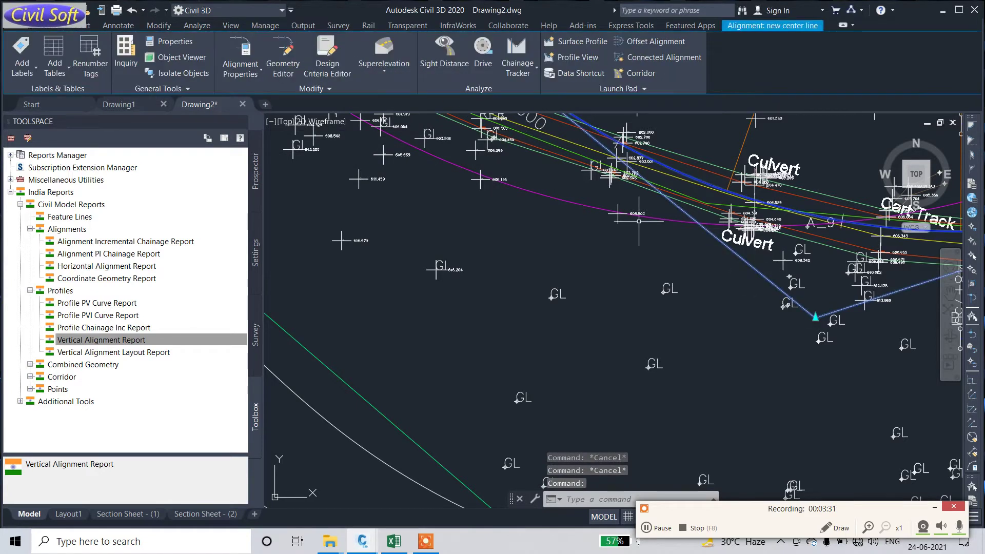
click(284, 68)
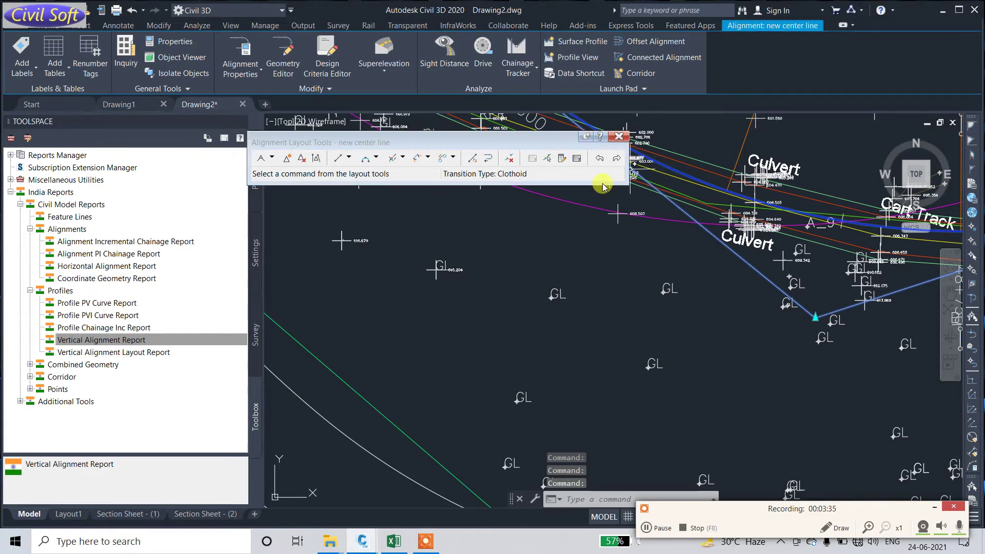
click(576, 159)
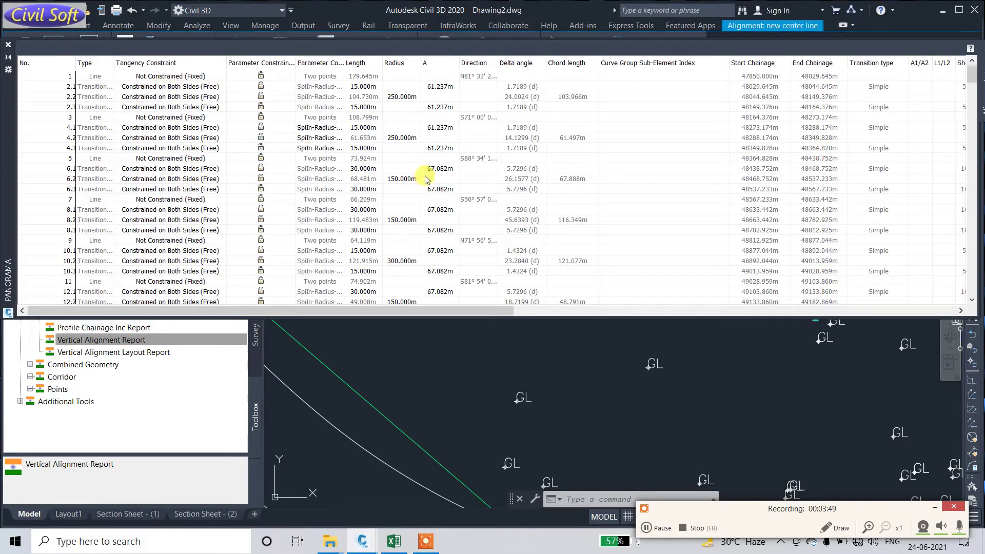
Step: Use Copy All in the Panorama Alignment Grid View to copy every entity row
scroll(344, 129, down, 5)
click(339, 126)
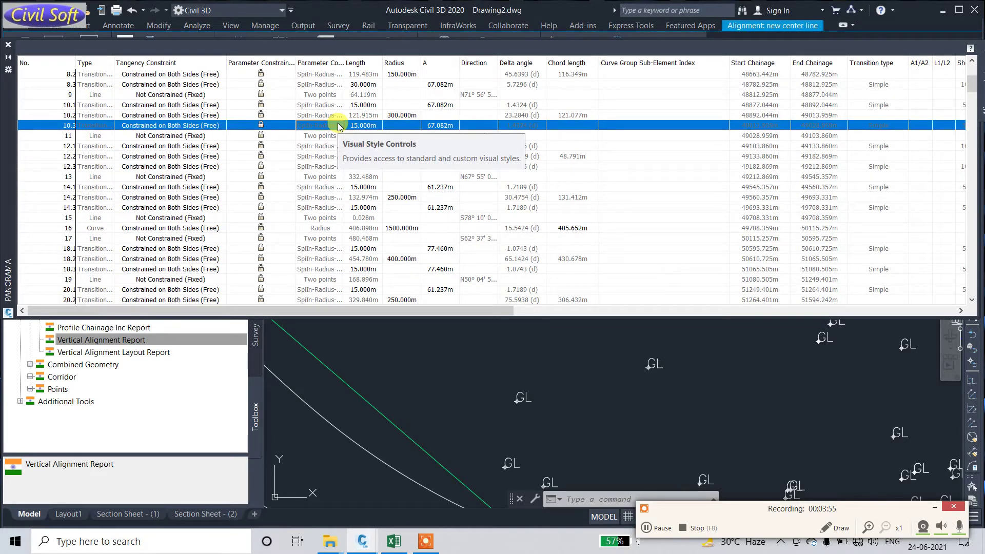
right_click(353, 89)
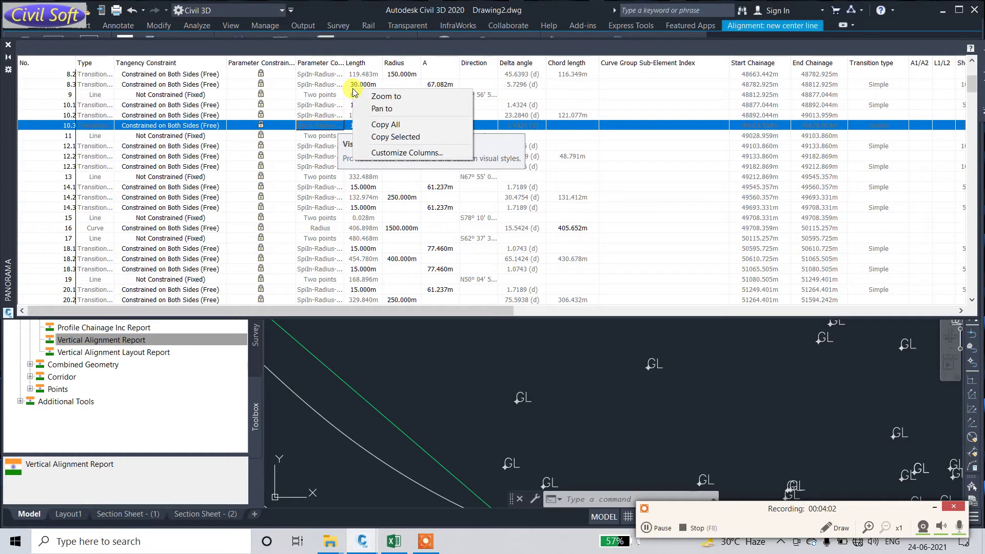
click(394, 125)
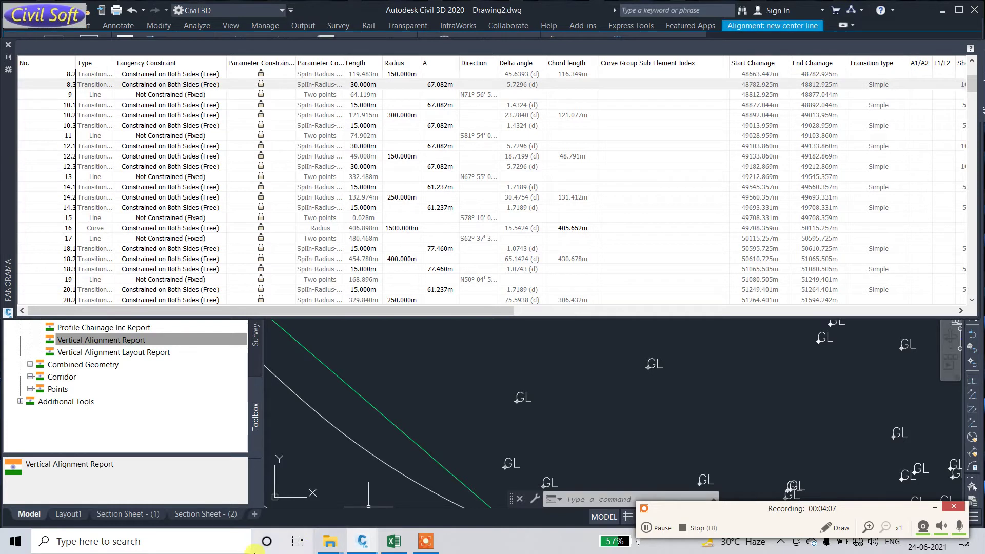
Step: Launch Excel from the Start menu app list, opening blank workbook Book2
click(16, 541)
scroll(60, 466, down, 10)
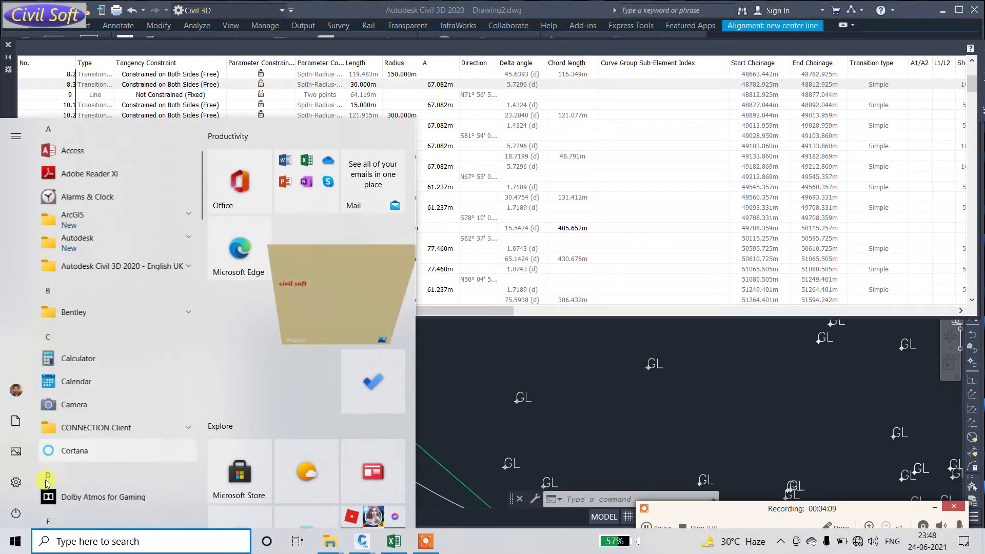
scroll(97, 421, down, 8)
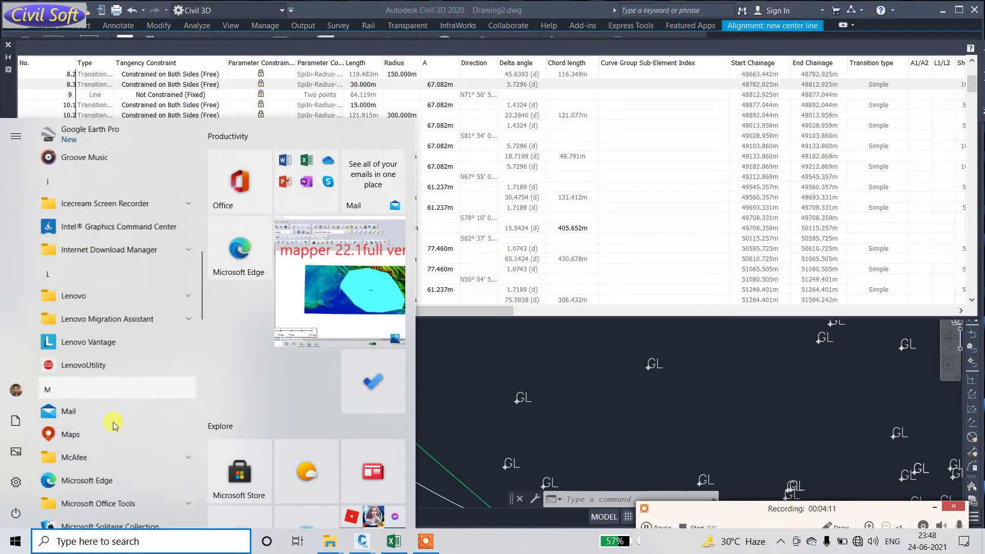
scroll(113, 452, down, 2)
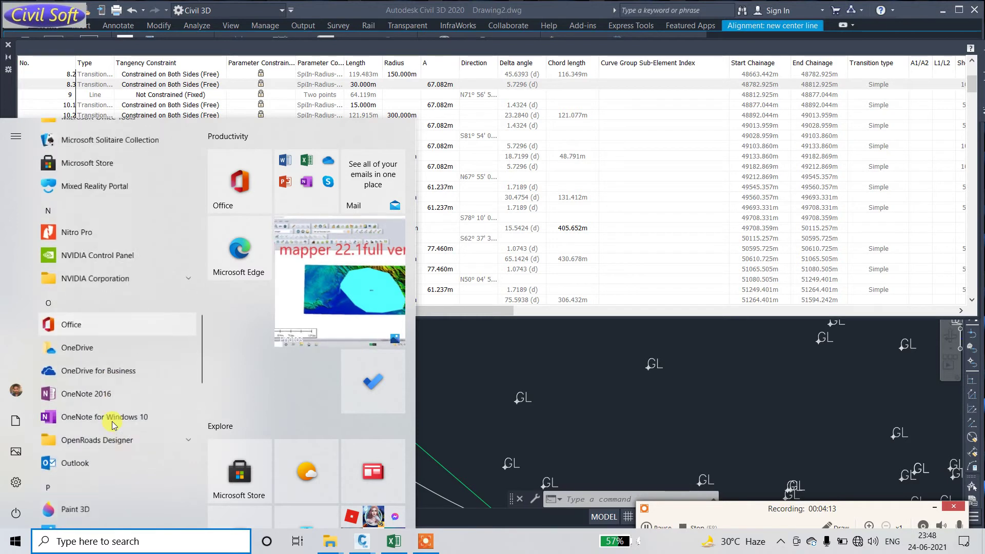
scroll(84, 468, up, 10)
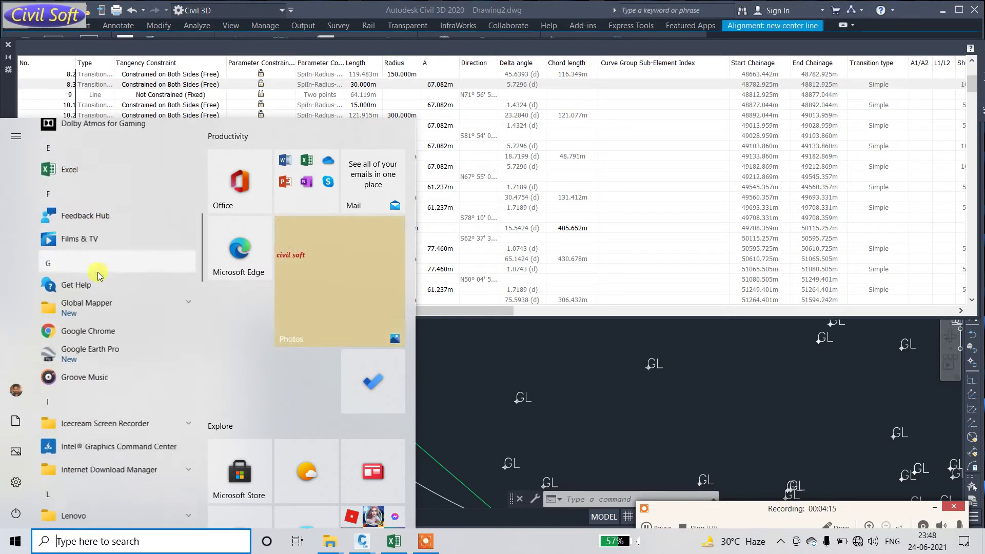
scroll(100, 277, down, 3)
scroll(98, 267, up, 3)
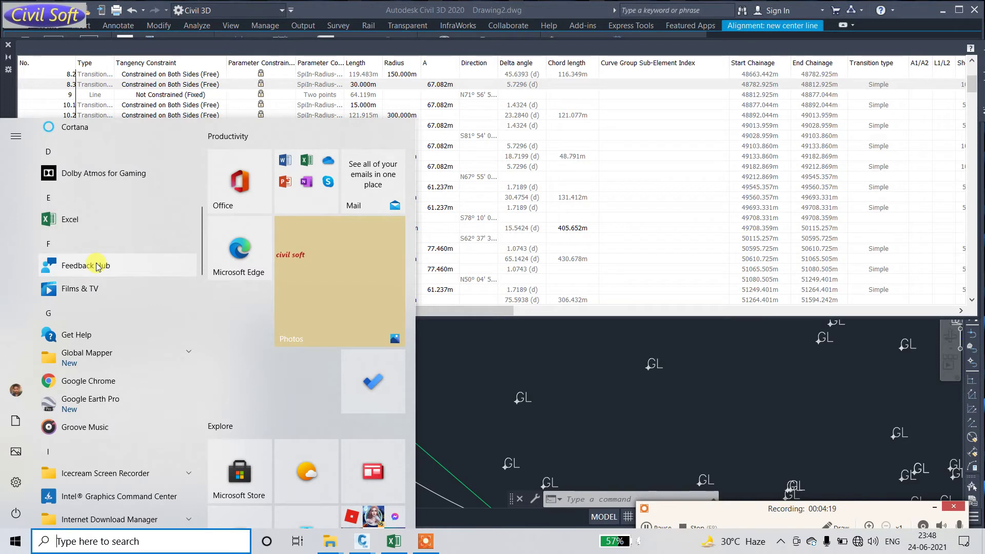
click(66, 220)
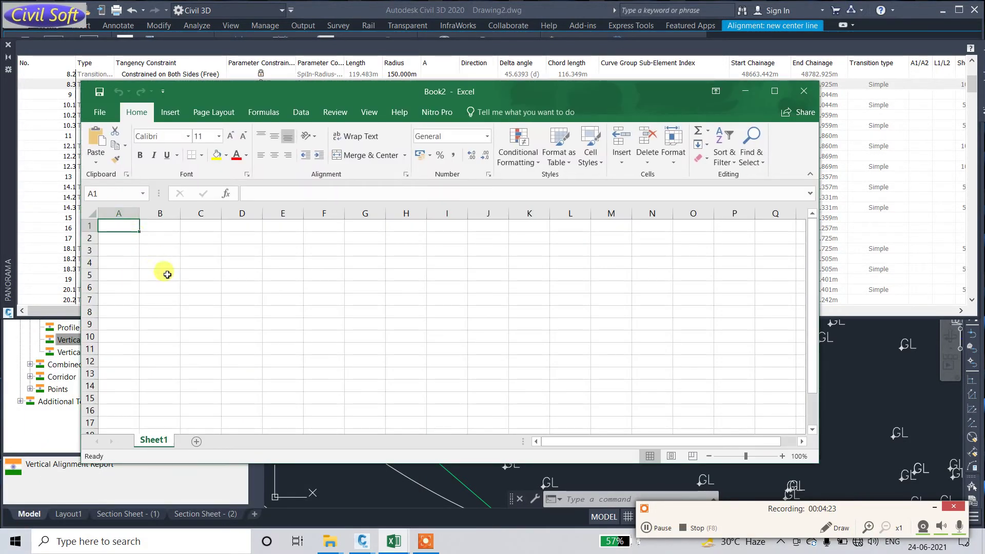
Step: Paste the copied alignment table at cell B5 and maximize the Excel window
right_click(167, 275)
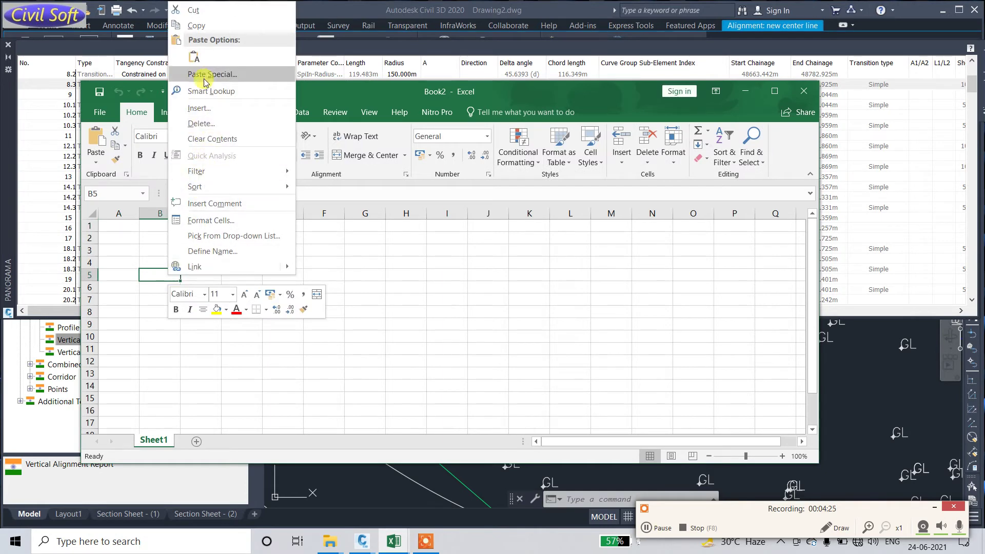
click(194, 57)
scroll(404, 322, down, 2)
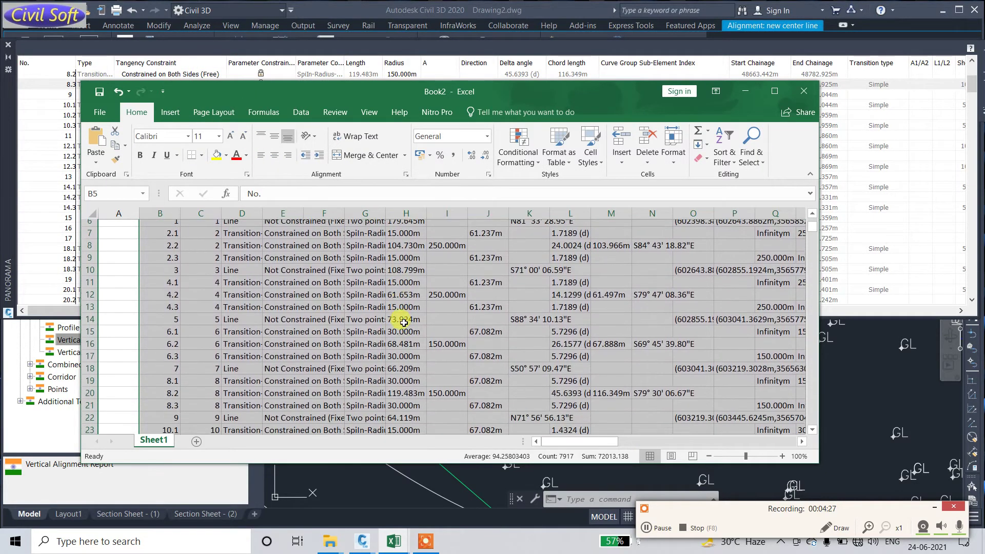
click(775, 91)
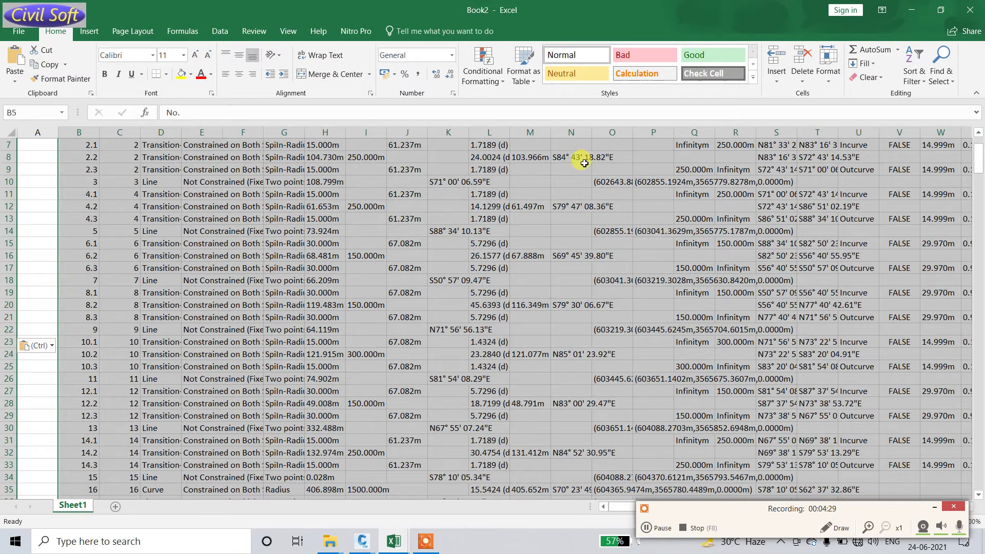
scroll(227, 186, up, 2)
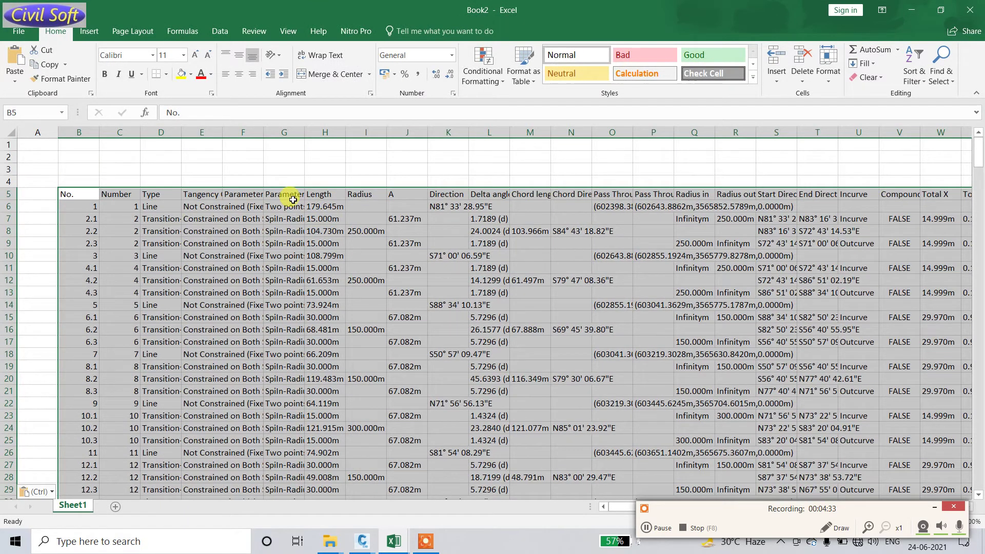
Step: Delete columns G, F and E (parameters and tangency constraint) so Length follows Type
click(285, 131)
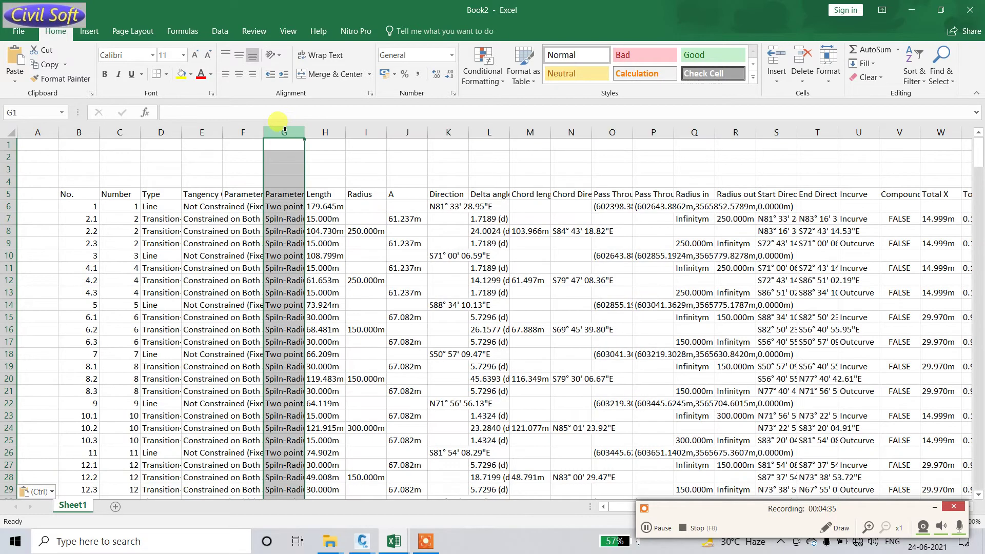
right_click(284, 131)
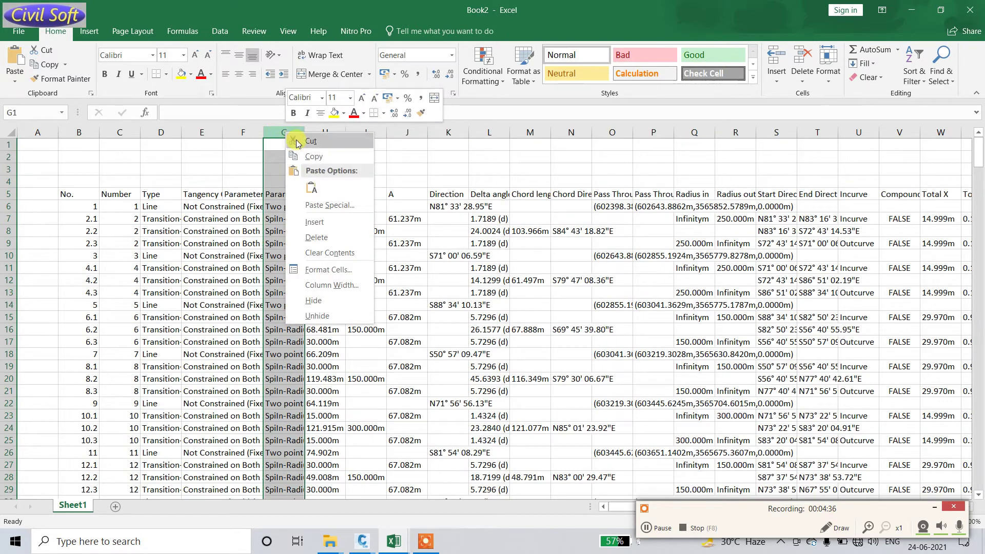
click(317, 235)
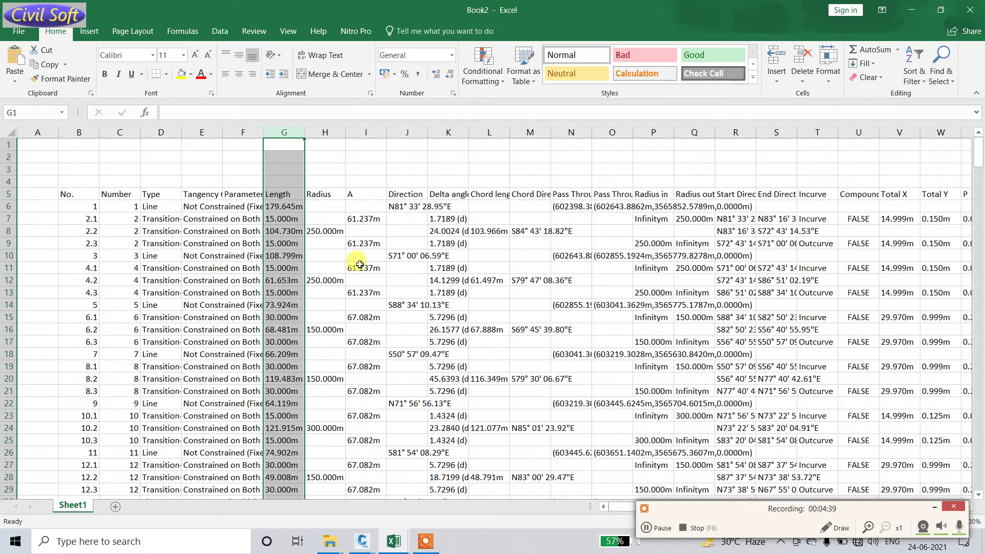
shift+click(252, 134)
click(252, 134)
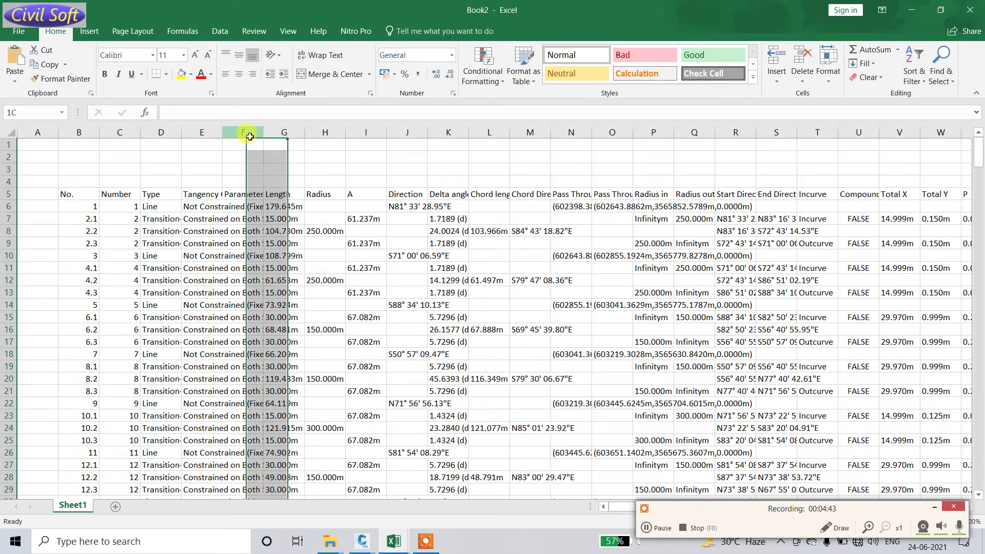
right_click(252, 134)
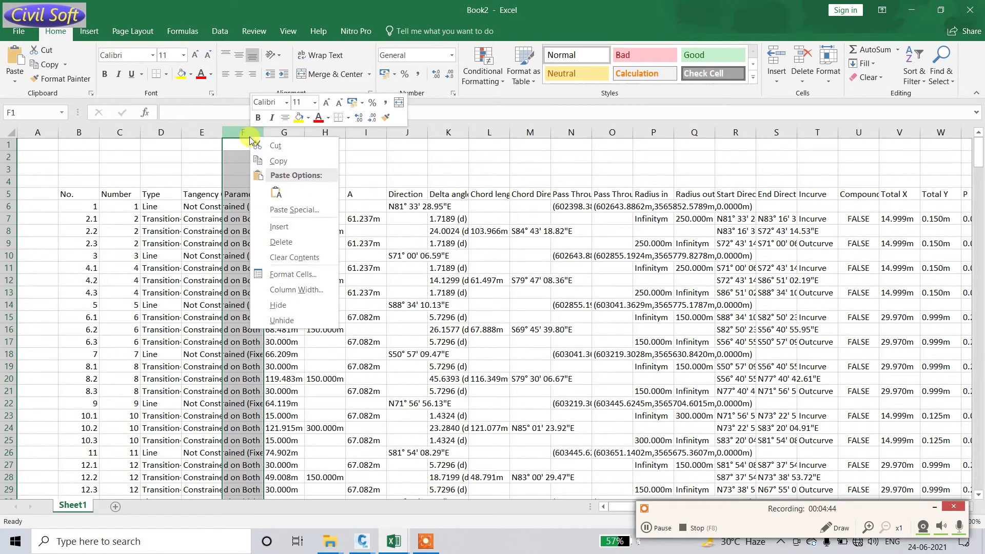
click(280, 243)
click(201, 134)
right_click(202, 134)
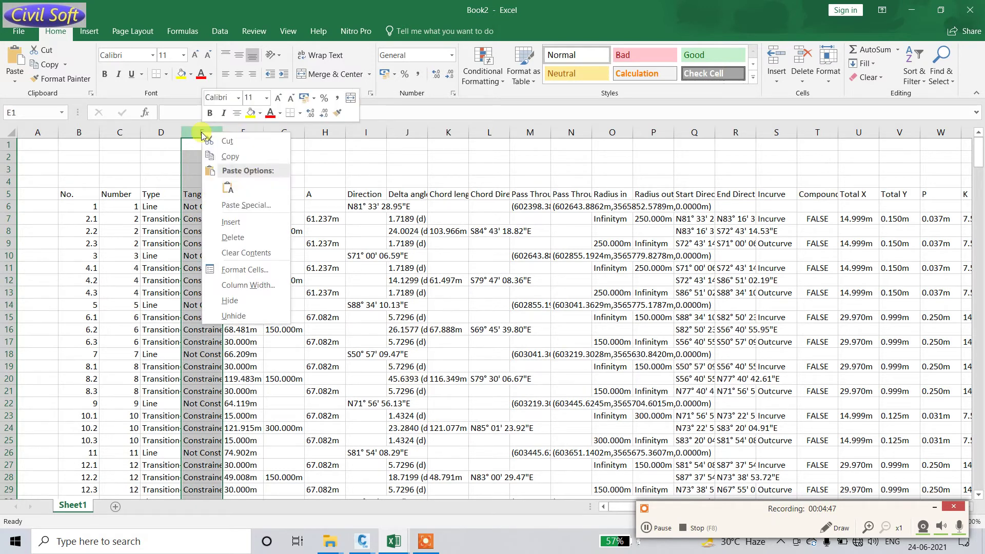
click(282, 238)
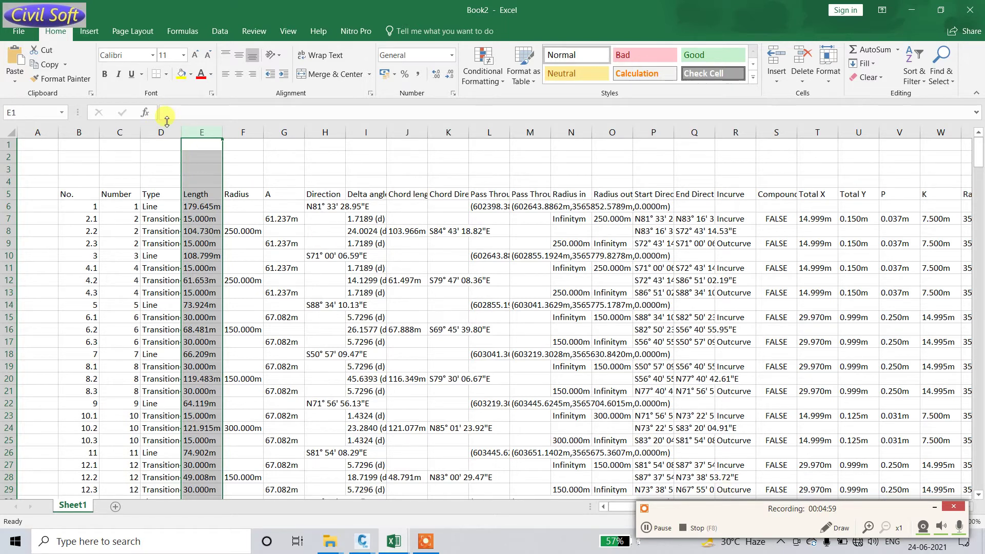
click(163, 132)
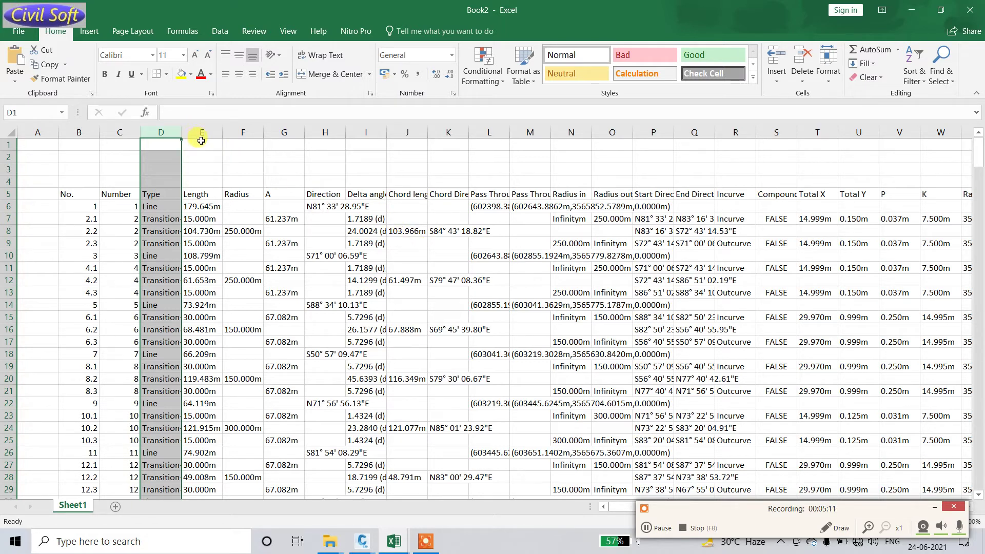
Step: Scroll right and delete columns AC through AX, from Start Point onward
click(565, 133)
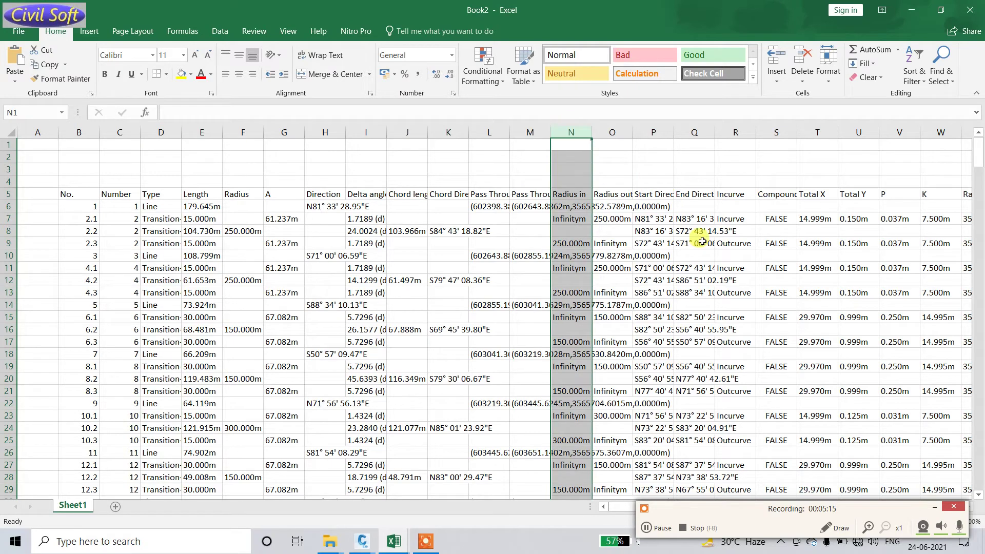
click(629, 508)
drag(628, 508, 752, 505)
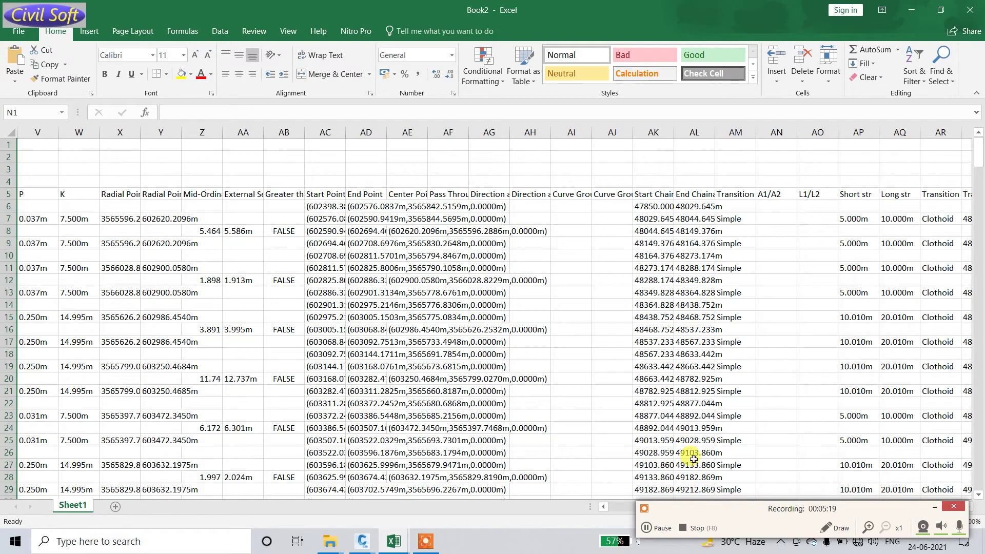
click(321, 132)
drag(321, 133, 903, 121)
right_click(625, 133)
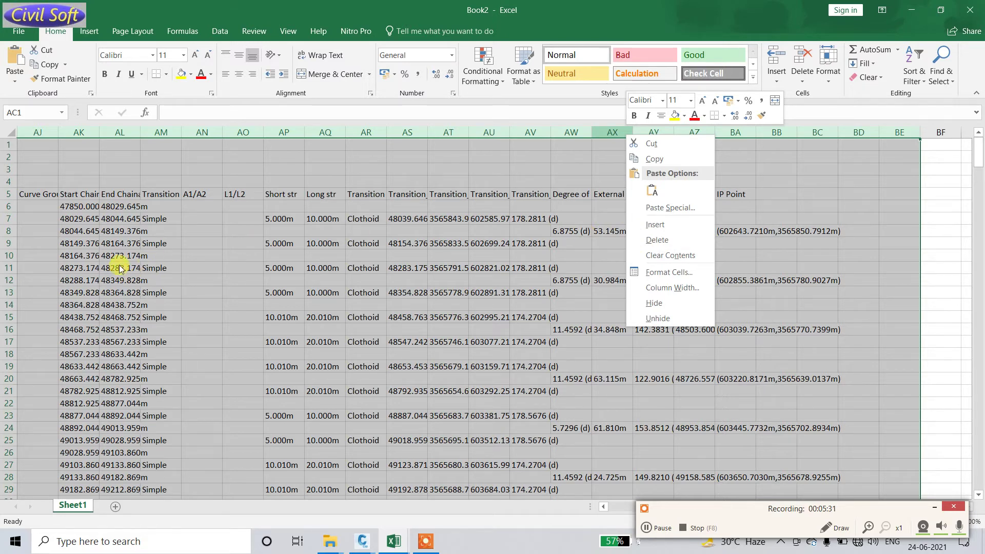
click(656, 239)
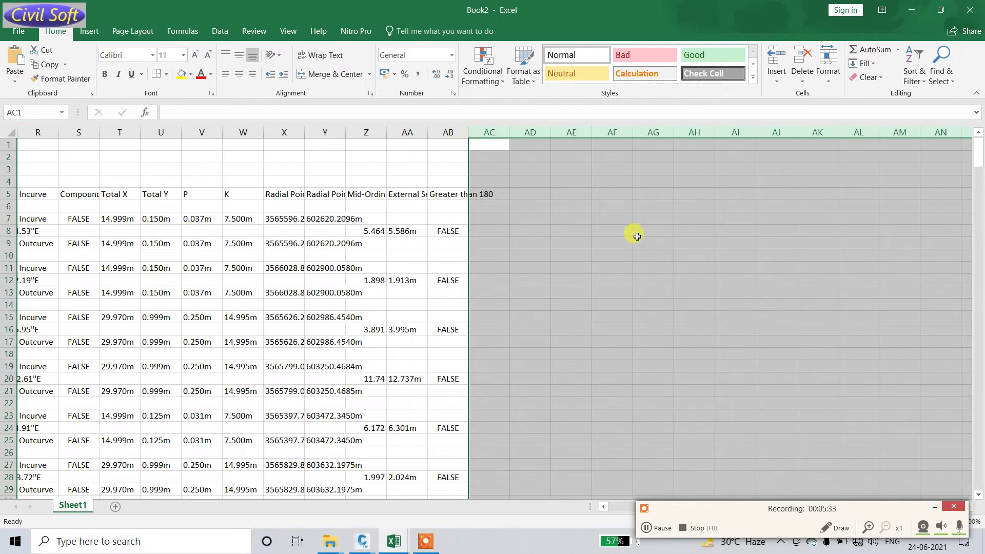
Step: Delete the Greater than 180 column AB, leaving External Secant last
click(448, 133)
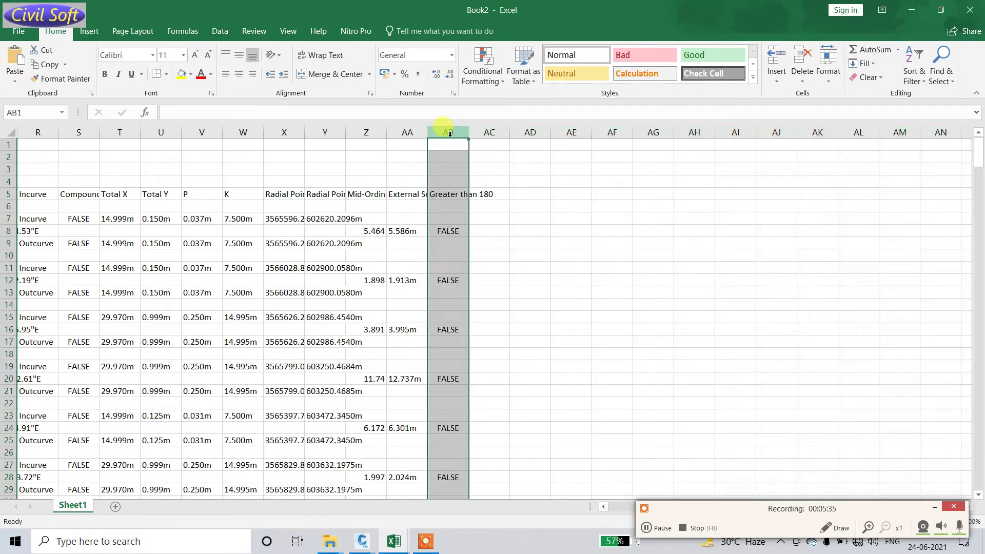
right_click(450, 134)
click(478, 239)
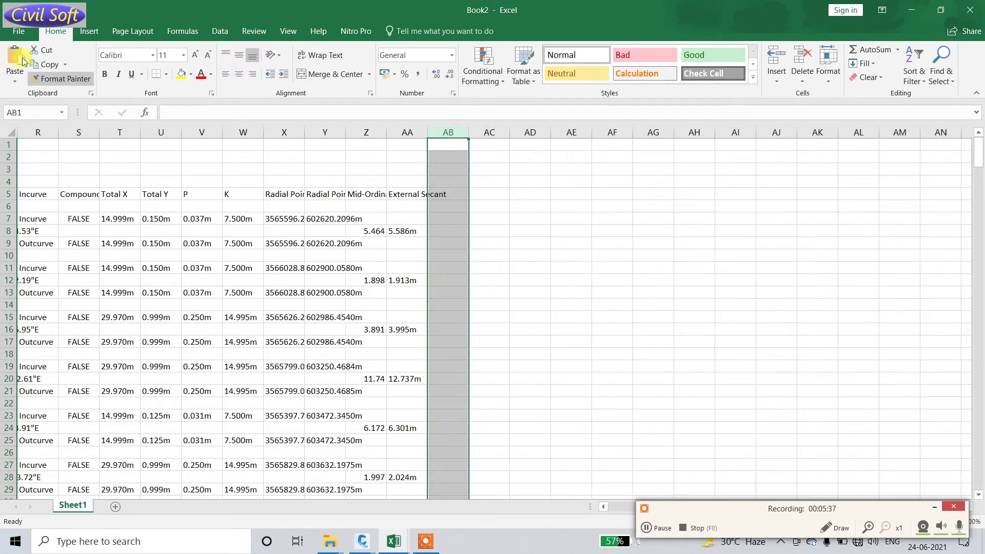
Step: Save the pasted alignment grid as the Excel workbook 'hori demo.xlsx' in Desktop > YT
click(19, 30)
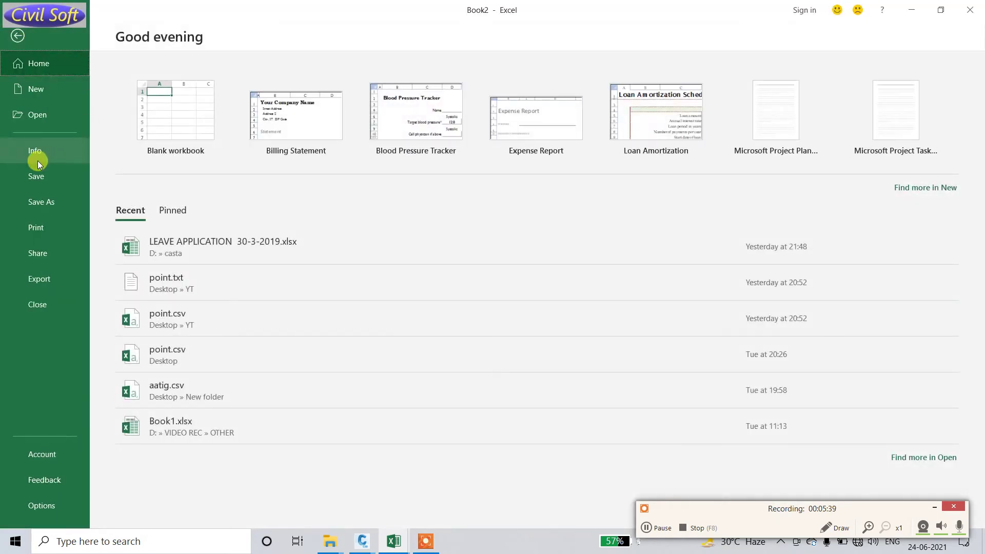
click(37, 193)
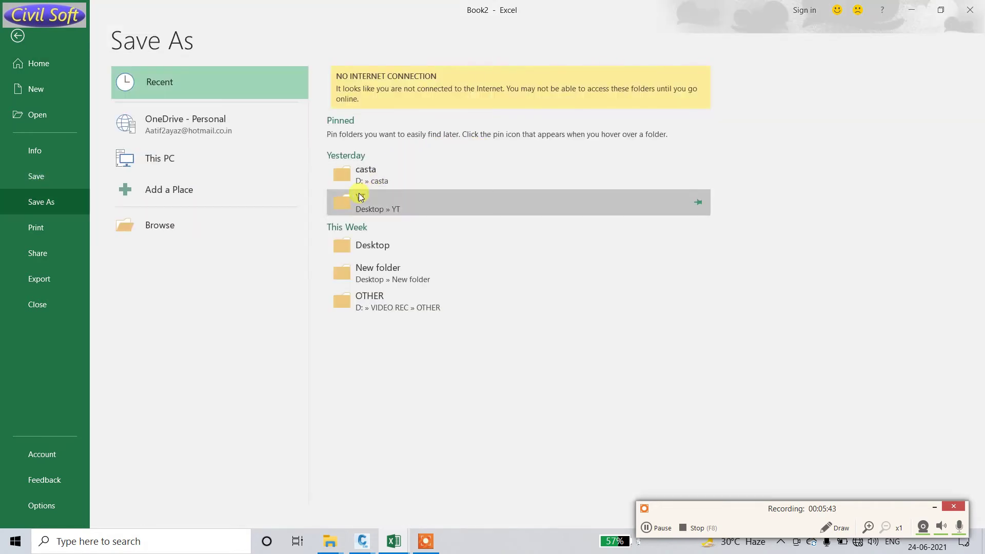
click(359, 197)
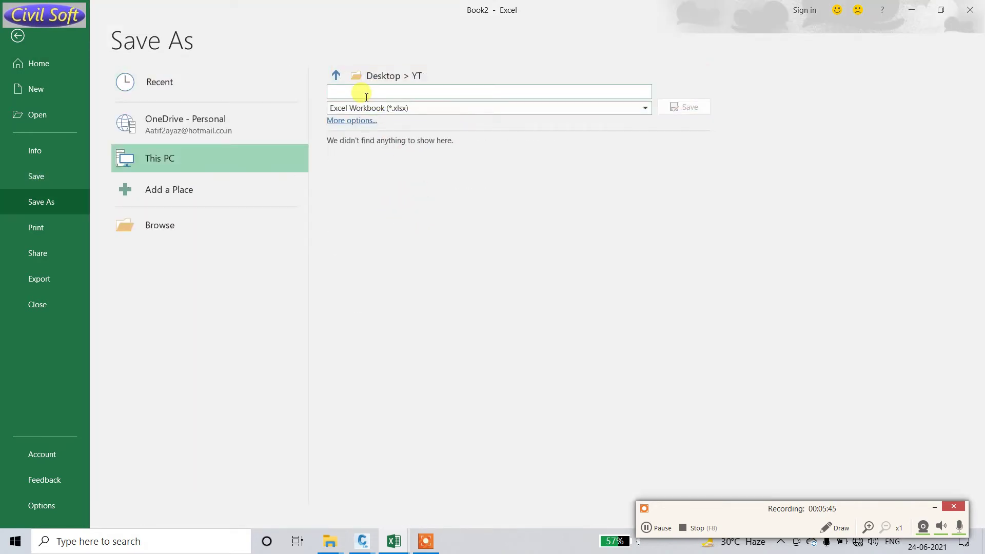
text(hori demo)
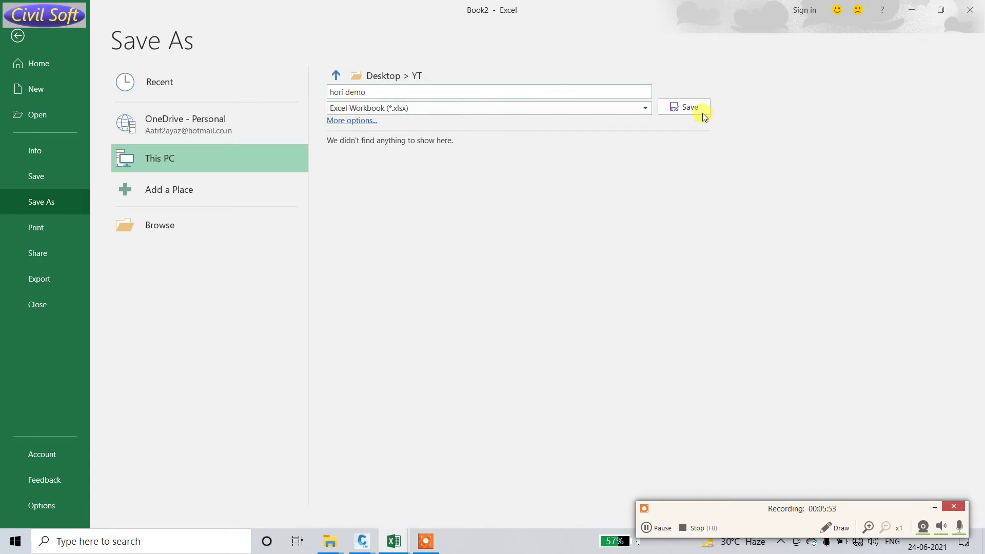
click(676, 109)
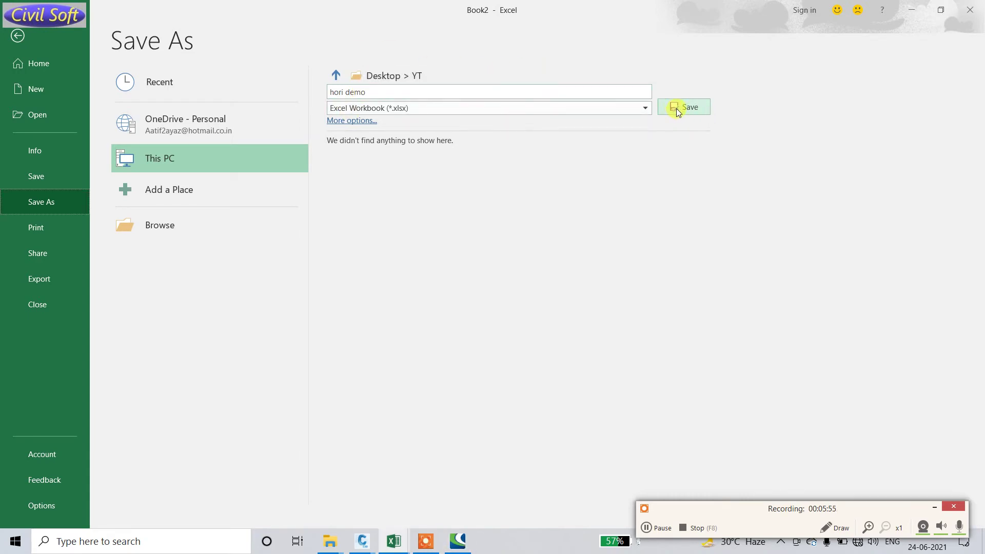
click(677, 109)
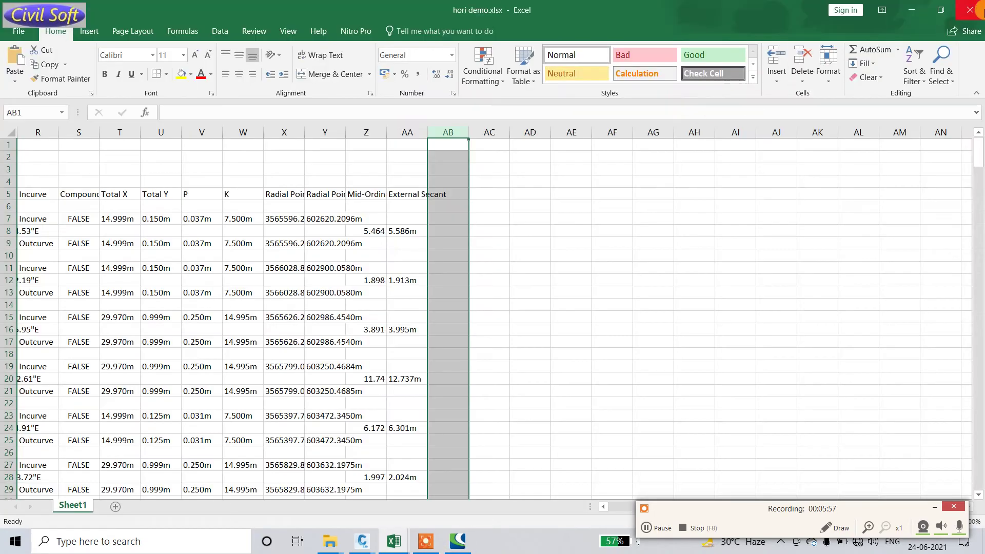
Step: Close Excel, dismiss the Bentley connection error, and close the Panorama grid and alignment layout tools
click(980, 5)
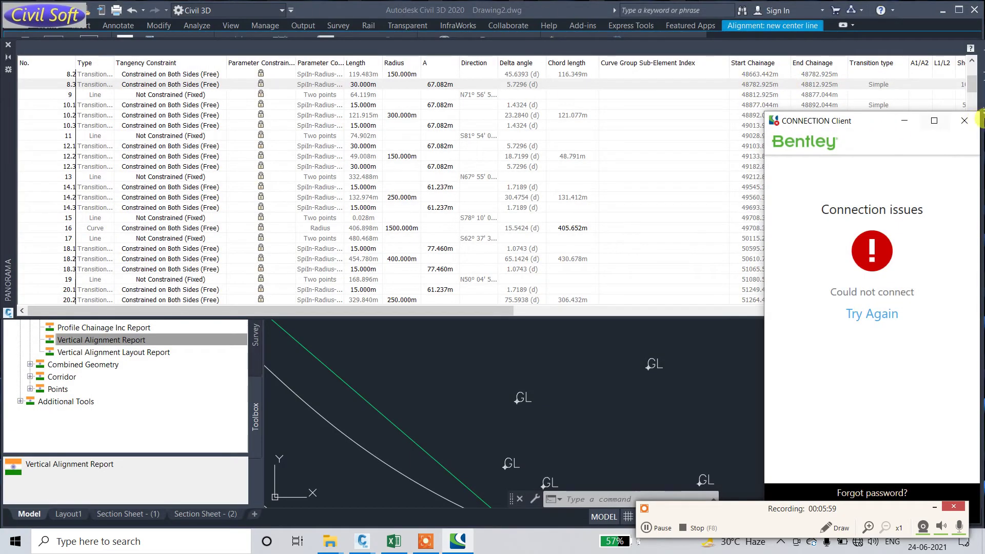
click(967, 122)
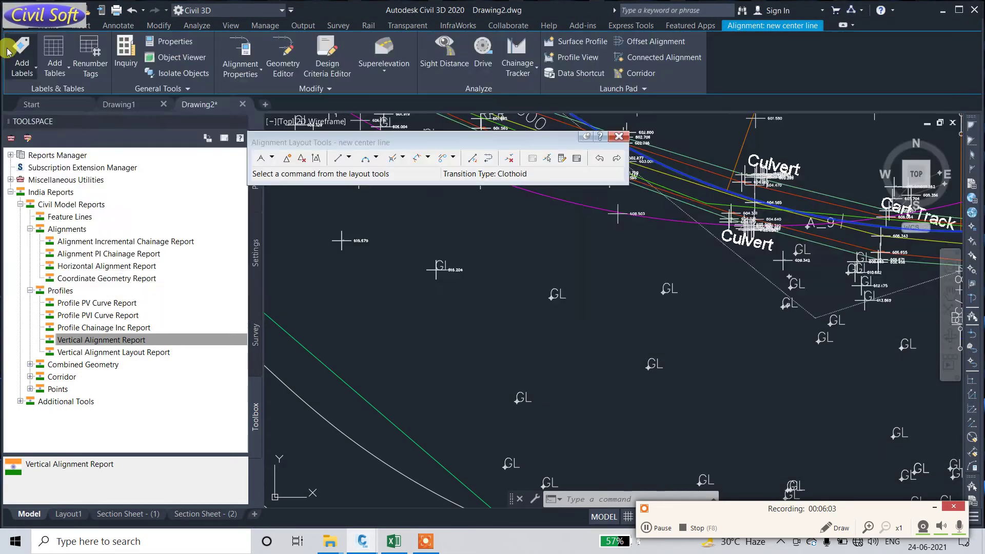
click(8, 45)
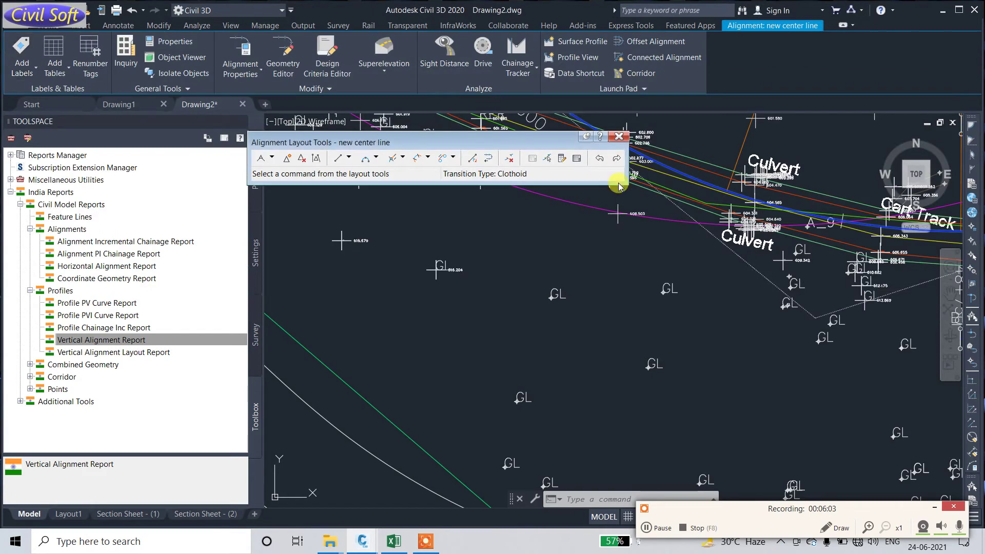
click(619, 136)
Step: Zoom to the crest vertical curve (LVC 60.00, K 15.80) and select the design profile
scroll(676, 187, down, 10)
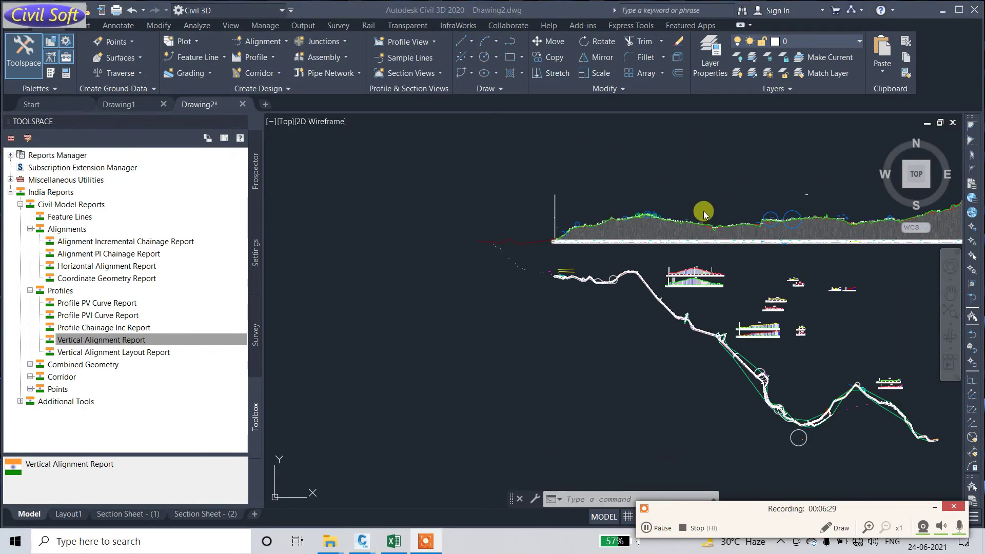
scroll(704, 214, up, 5)
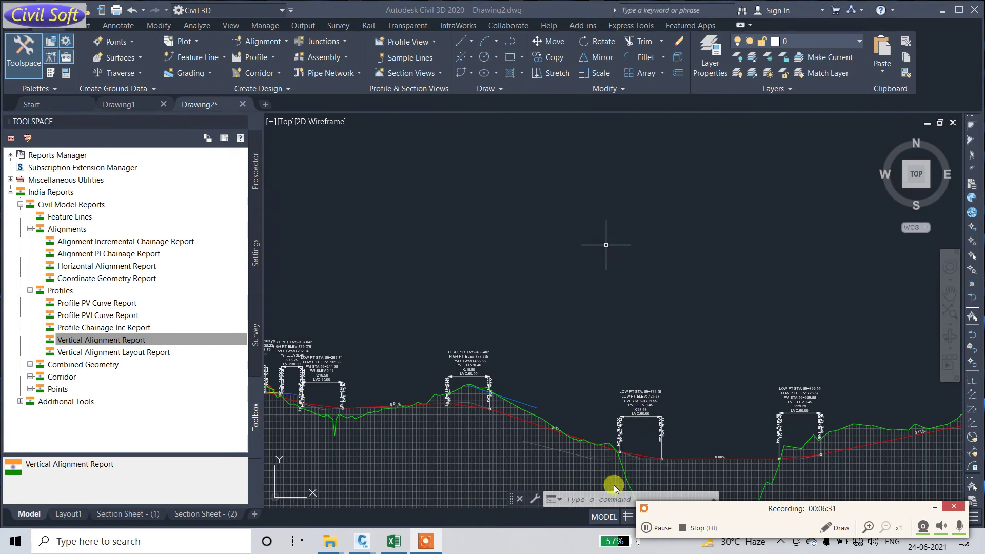
scroll(448, 253, up, 6)
scroll(453, 262, down, 2)
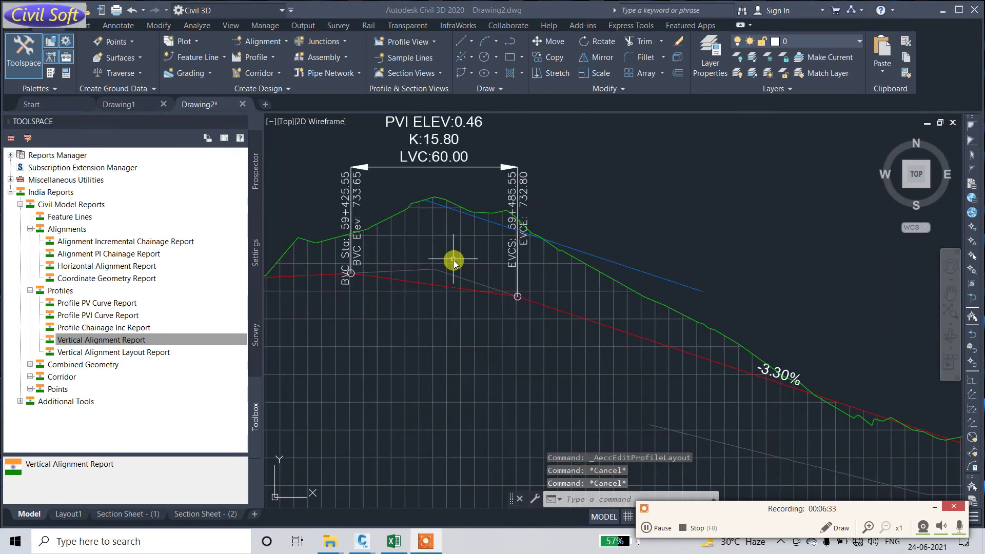
scroll(417, 281, up, 4)
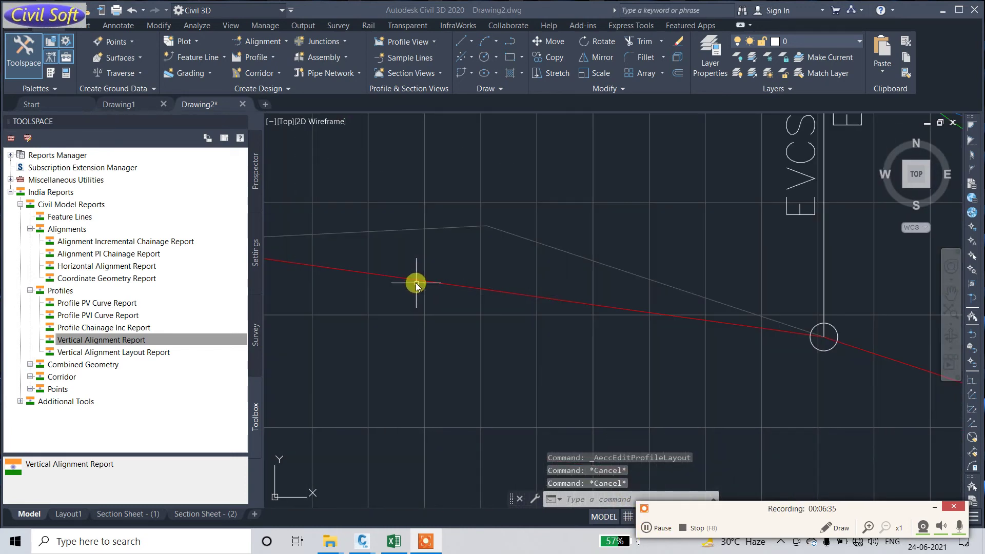
scroll(429, 286, down, 6)
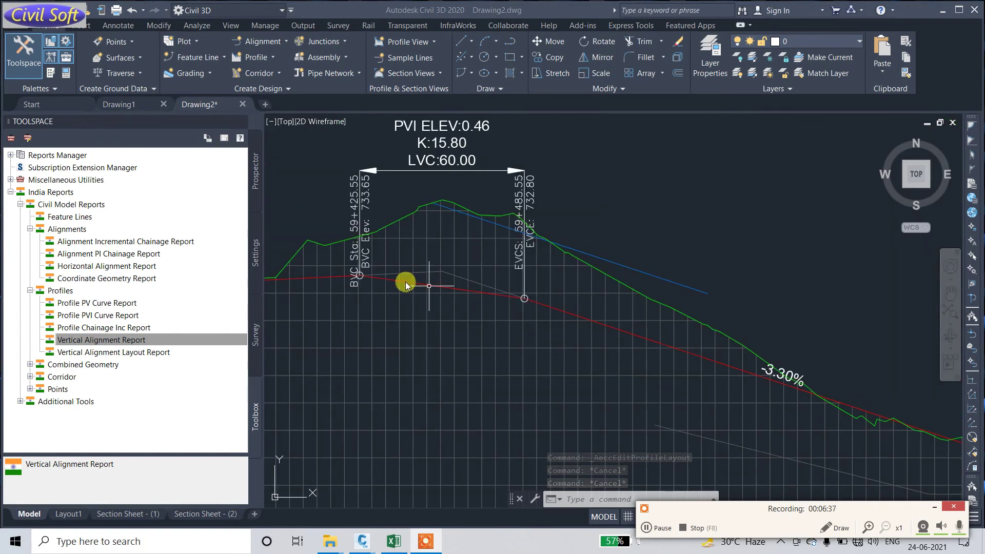
scroll(405, 280, up, 5)
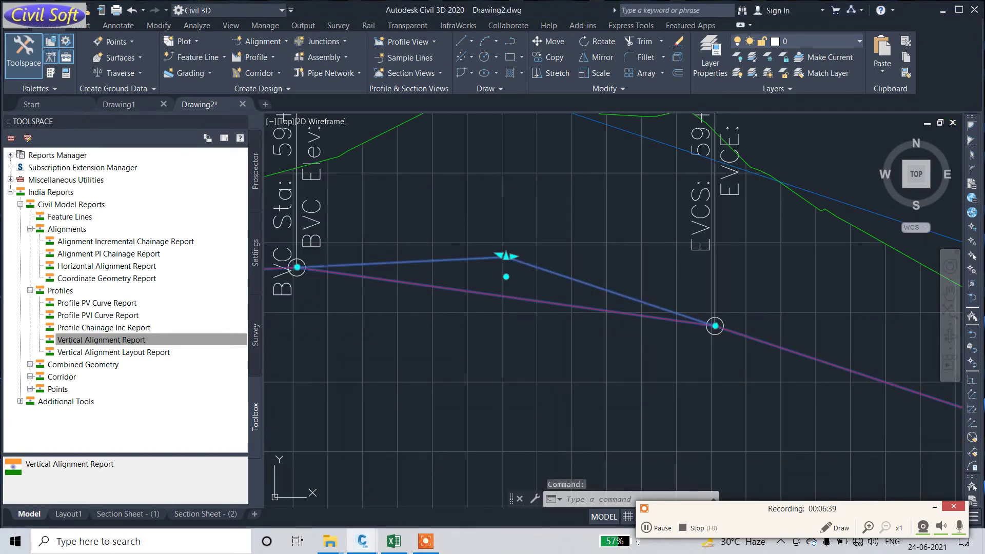
scroll(500, 307, down, 10)
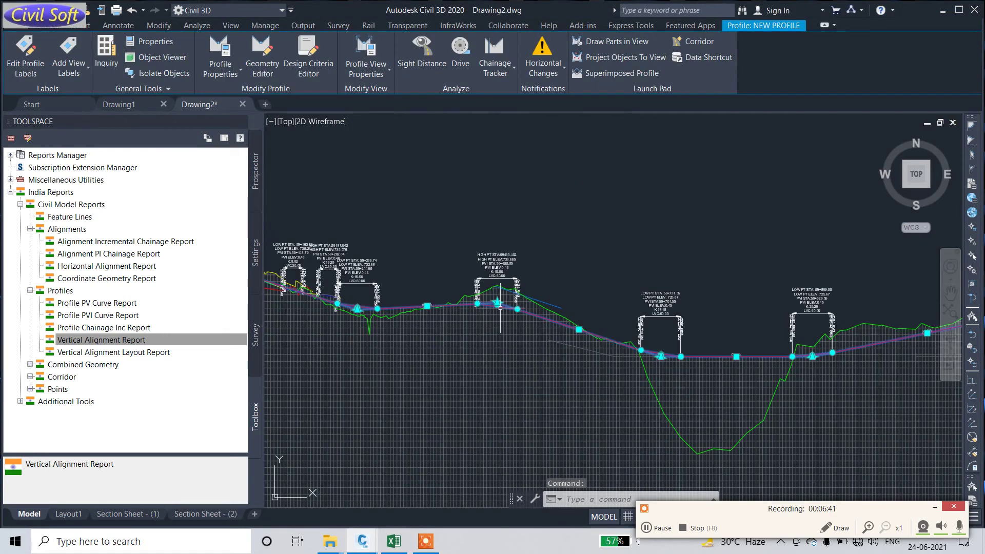
scroll(510, 307, up, 5)
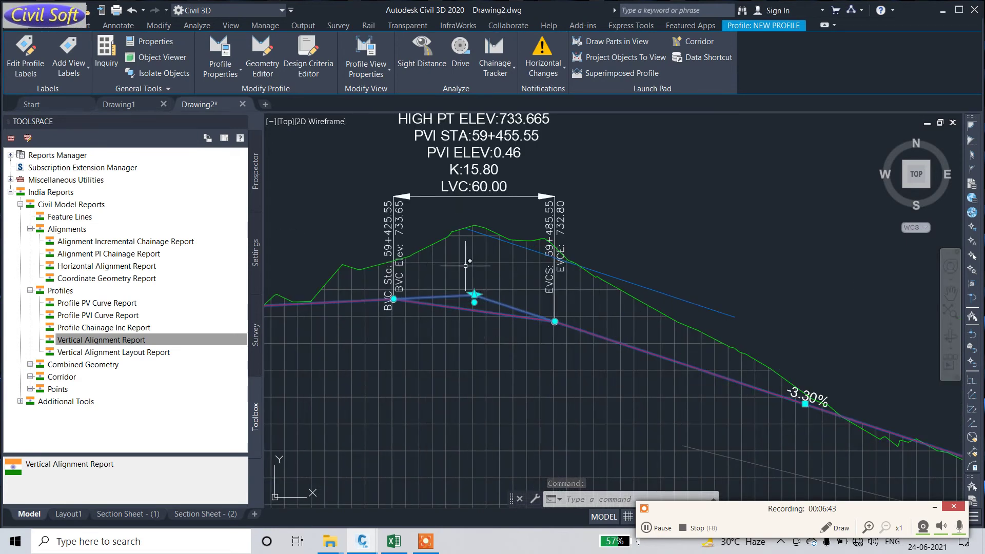
scroll(462, 308, up, 5)
scroll(481, 335, down, 2)
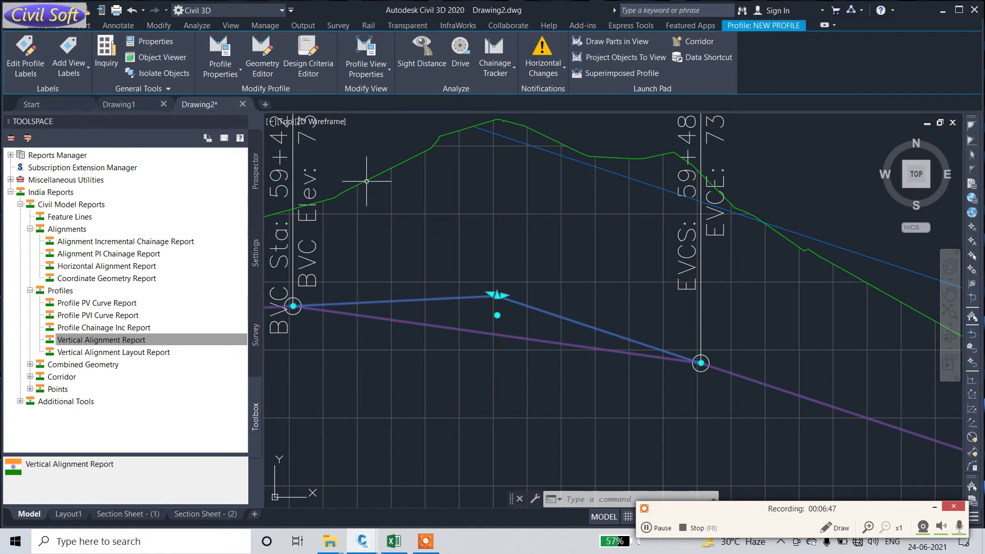
click(262, 67)
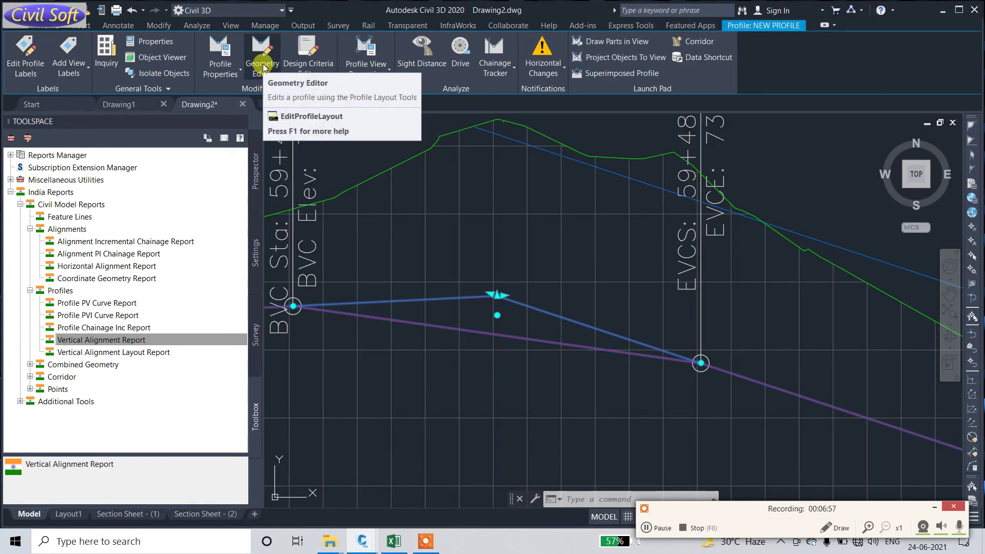
Step: Show the profile's Geometry Editor grid view and Copy All of its VIP curve rows
click(263, 67)
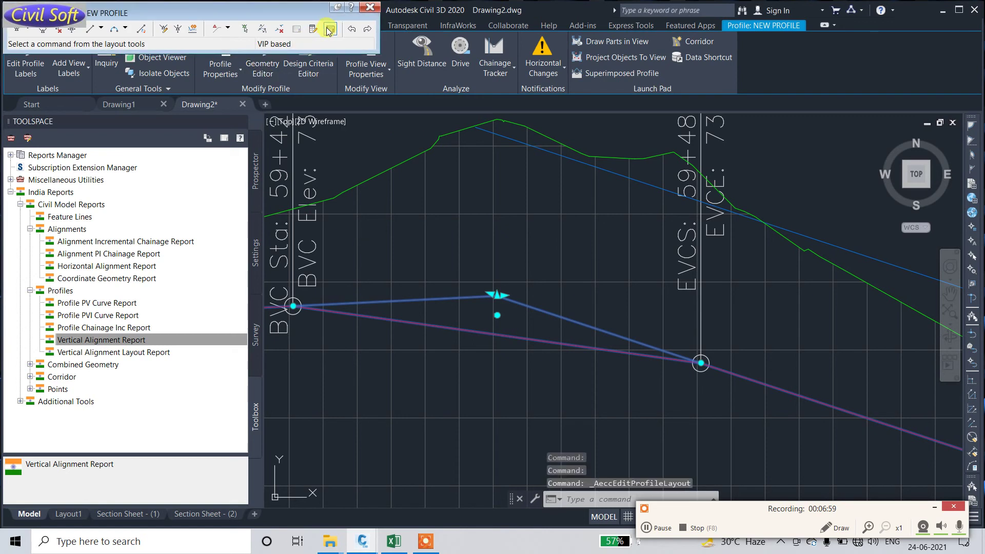
click(329, 31)
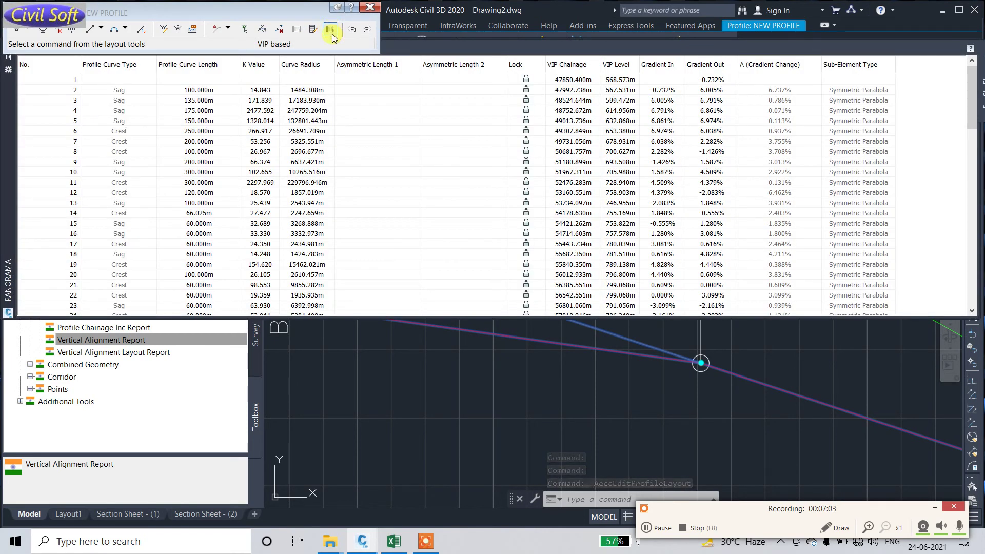
right_click(217, 130)
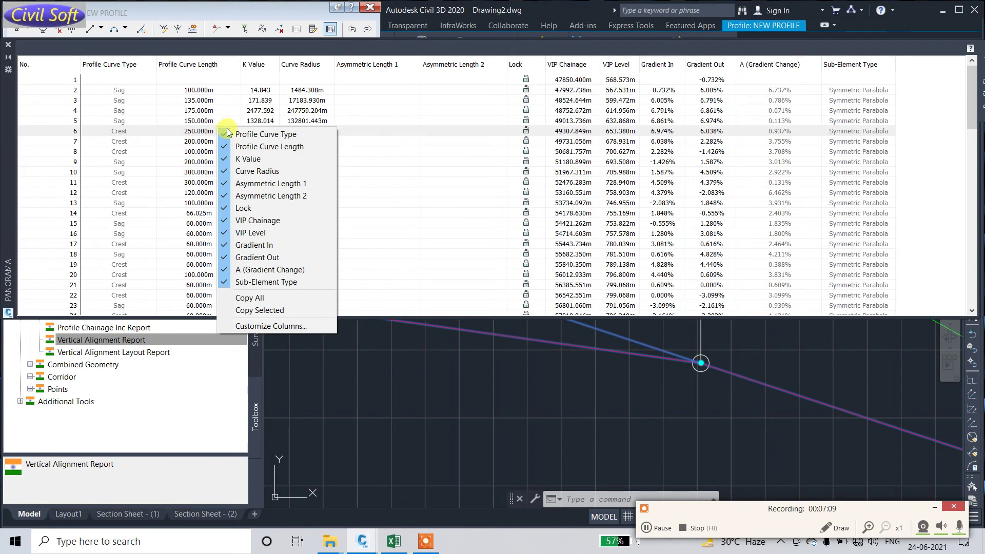
click(267, 298)
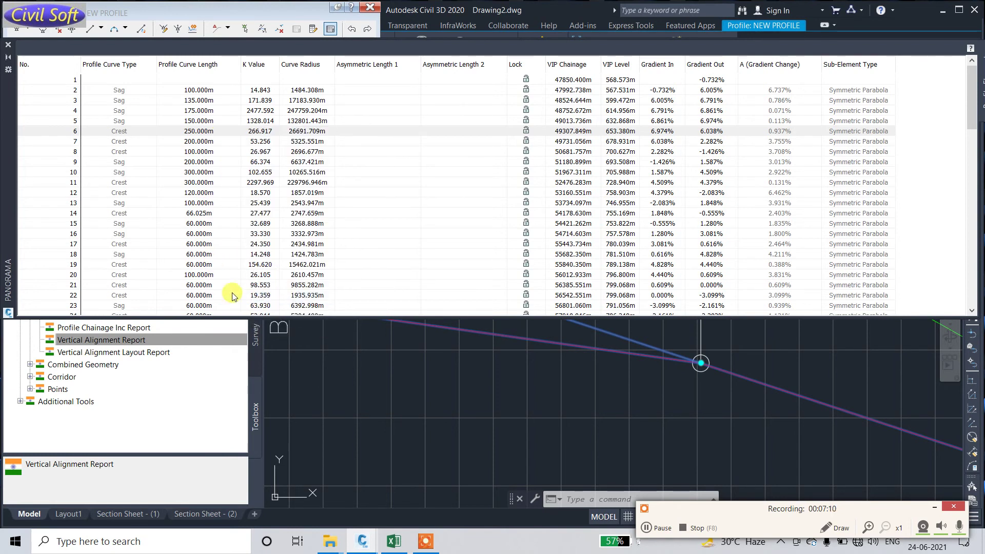
click(404, 545)
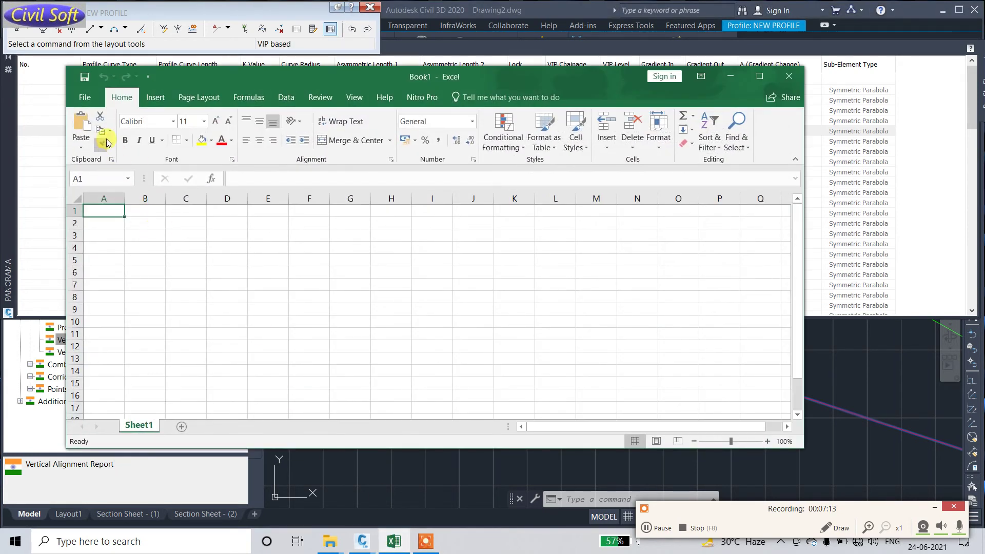
Step: Paste the profile curve table at D2 as Unicode text and maximize the Excel window
right_click(234, 225)
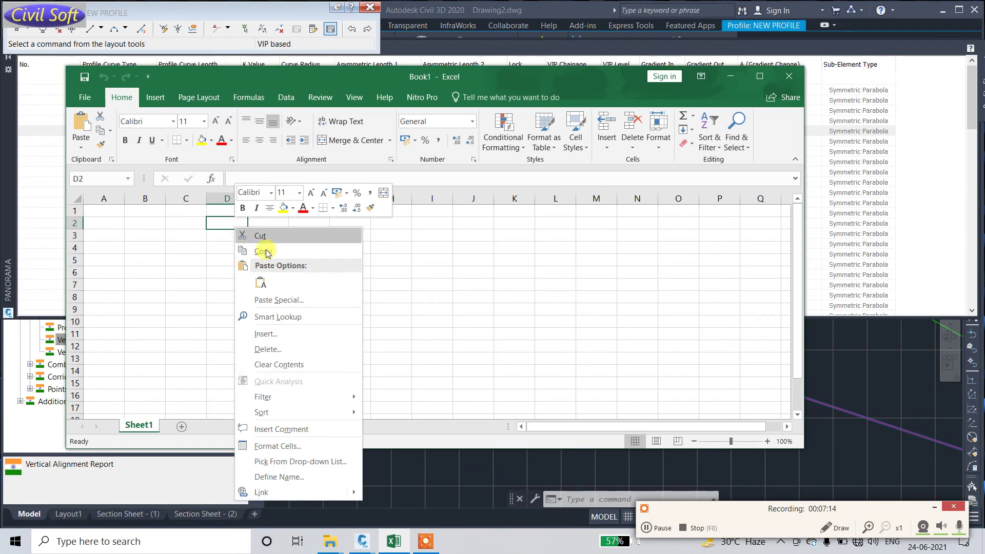
click(277, 302)
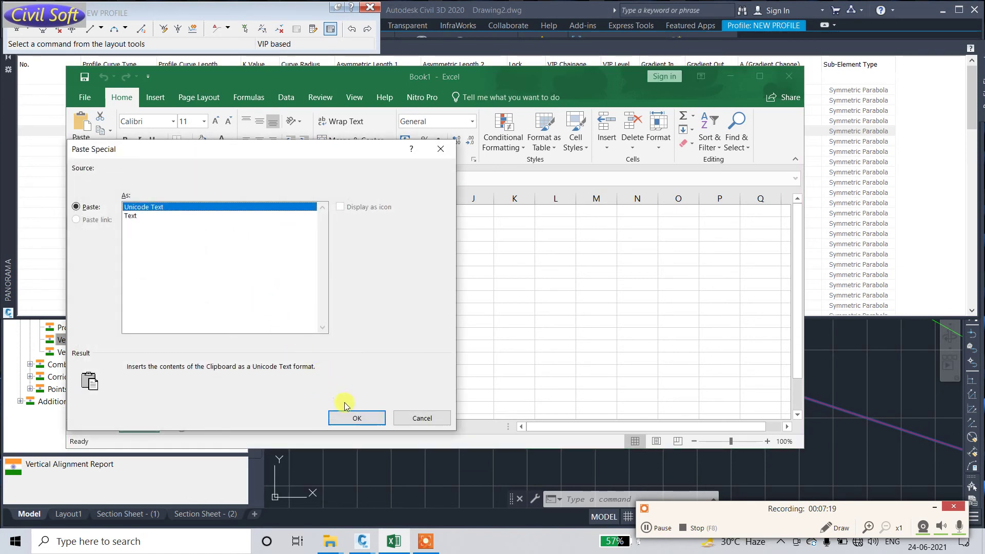
click(353, 416)
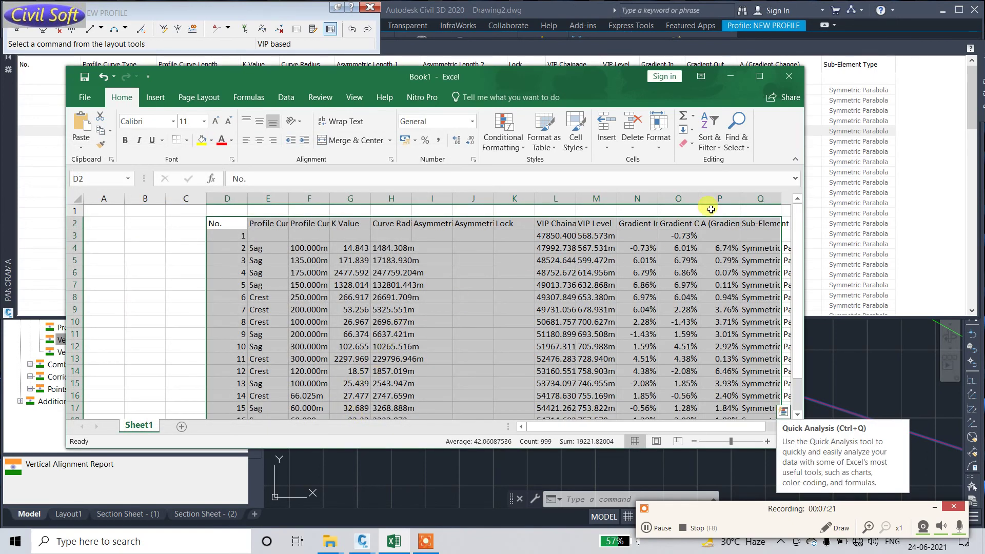
click(760, 76)
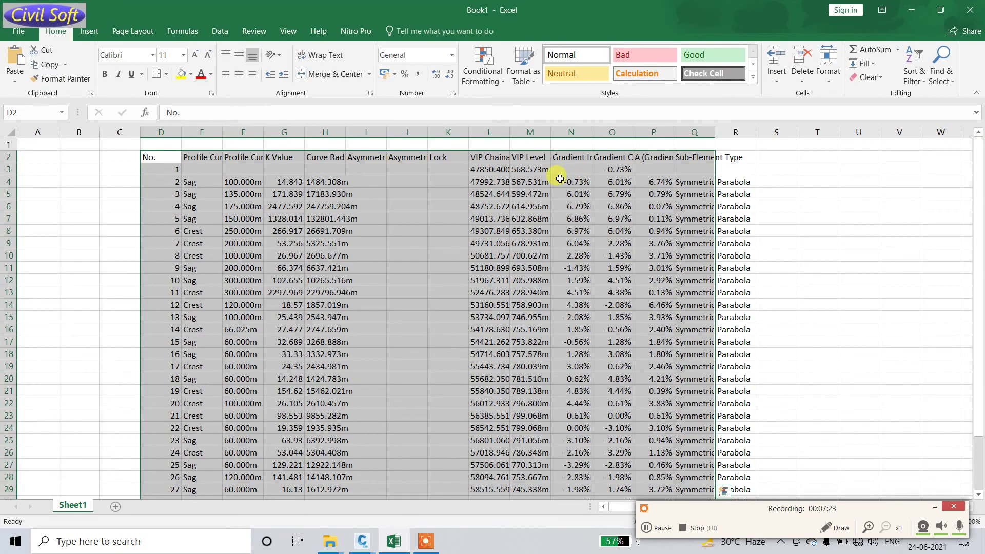
click(574, 132)
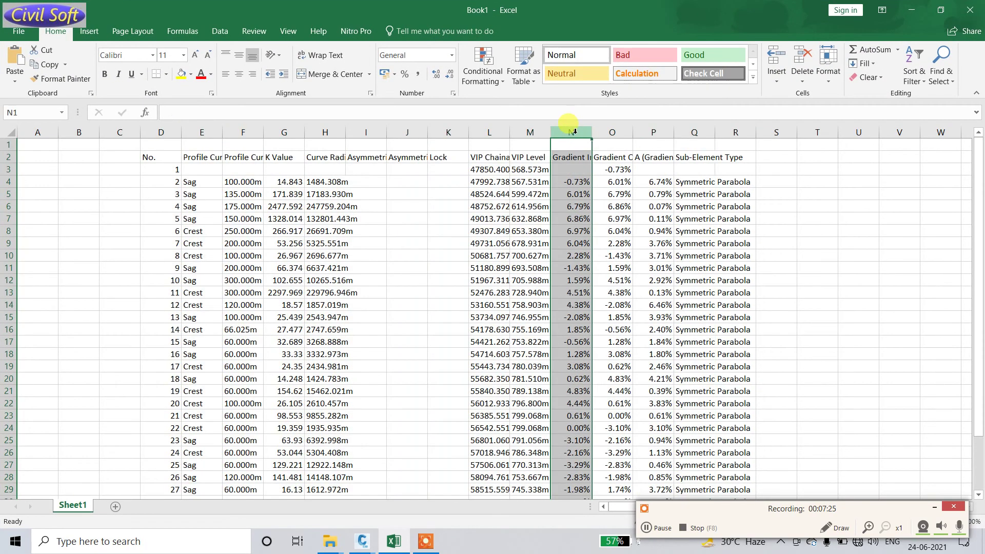
click(615, 132)
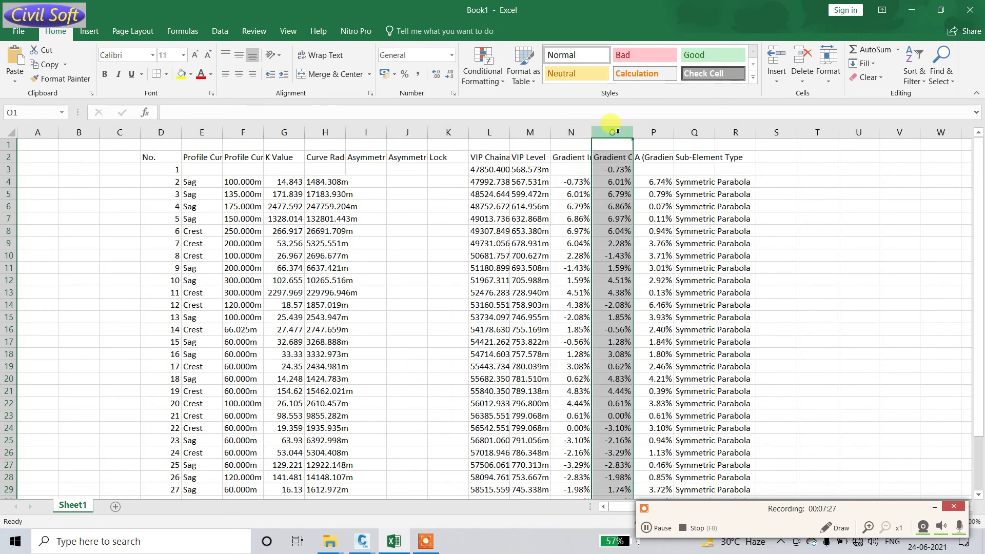
scroll(580, 205, down, 6)
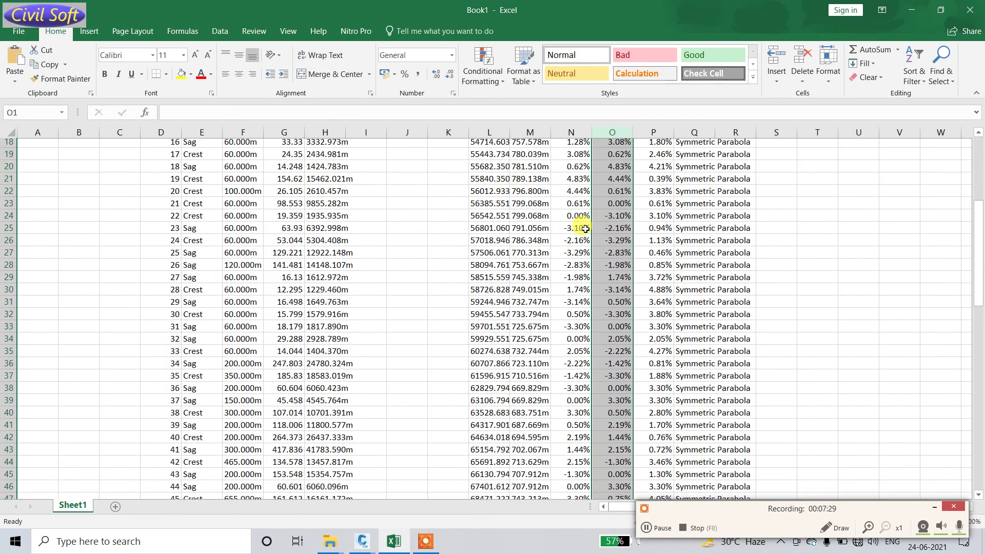
scroll(585, 228, down, 15)
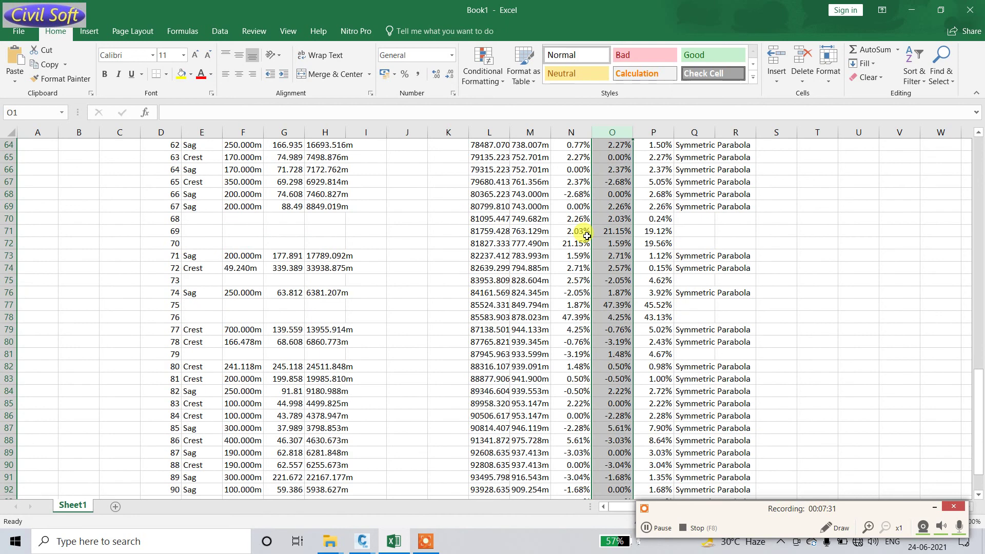
scroll(587, 235, down, 6)
scroll(587, 236, up, 18)
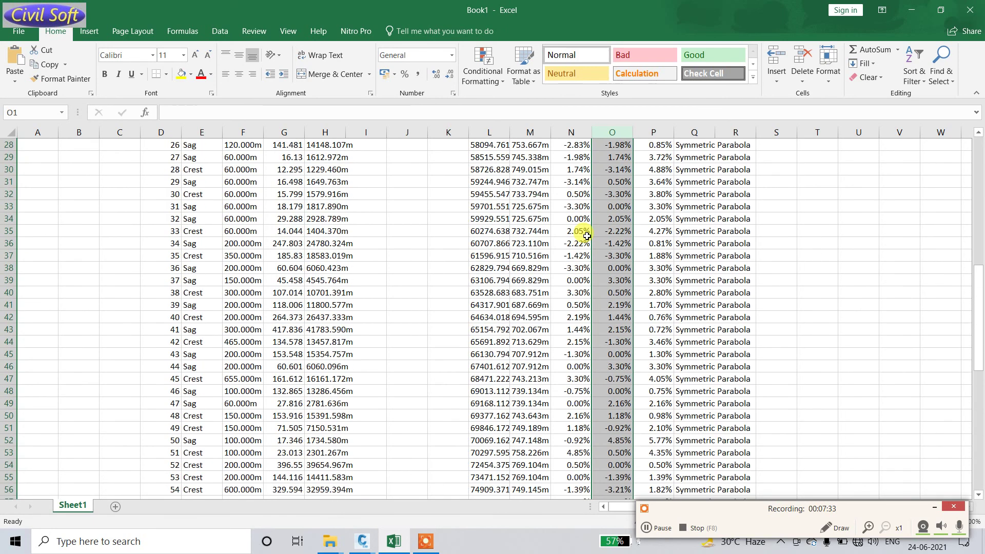
scroll(587, 236, up, 9)
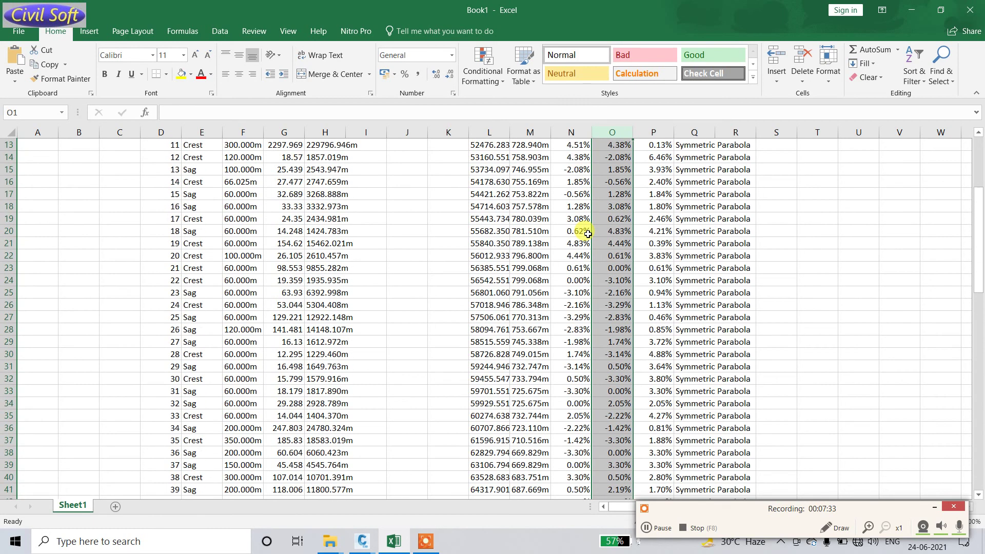
Step: Widen column E so Profile Curve Type shows fully, then begin Save As
click(489, 133)
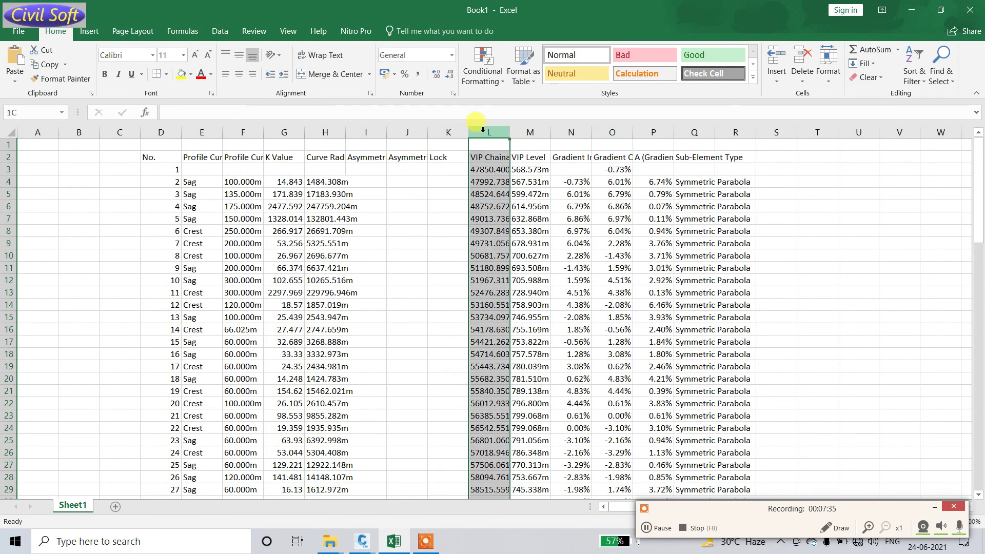
click(325, 144)
click(281, 132)
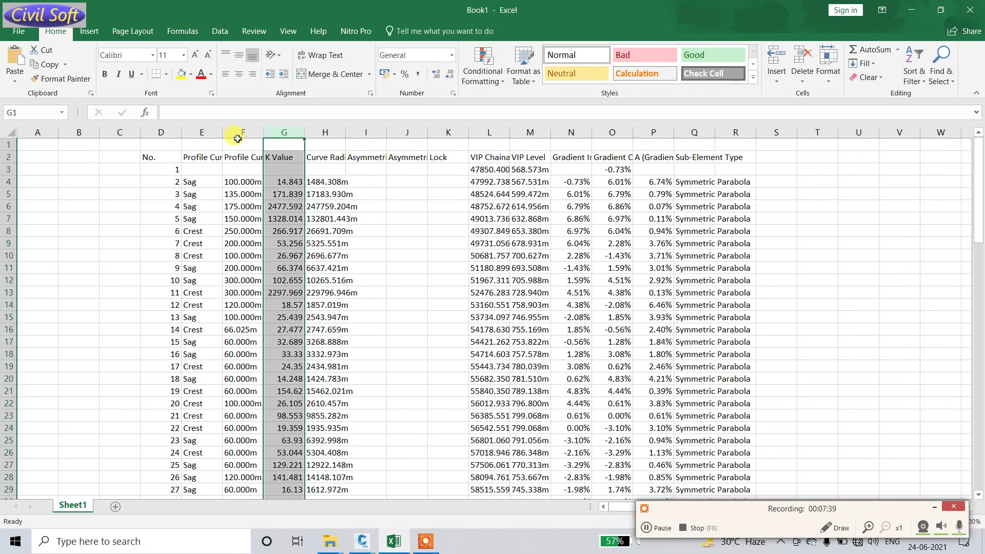
click(242, 132)
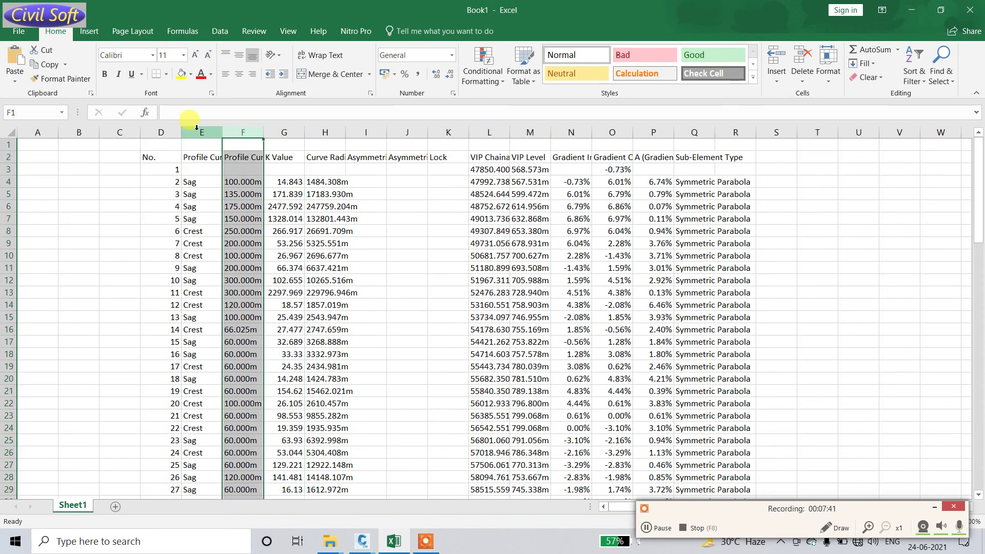
drag(218, 131, 276, 132)
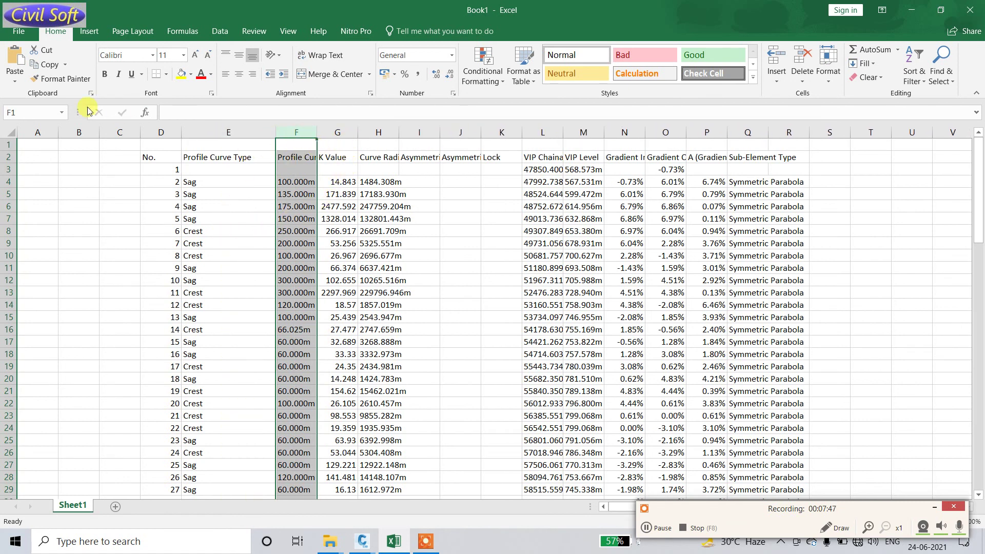
click(19, 32)
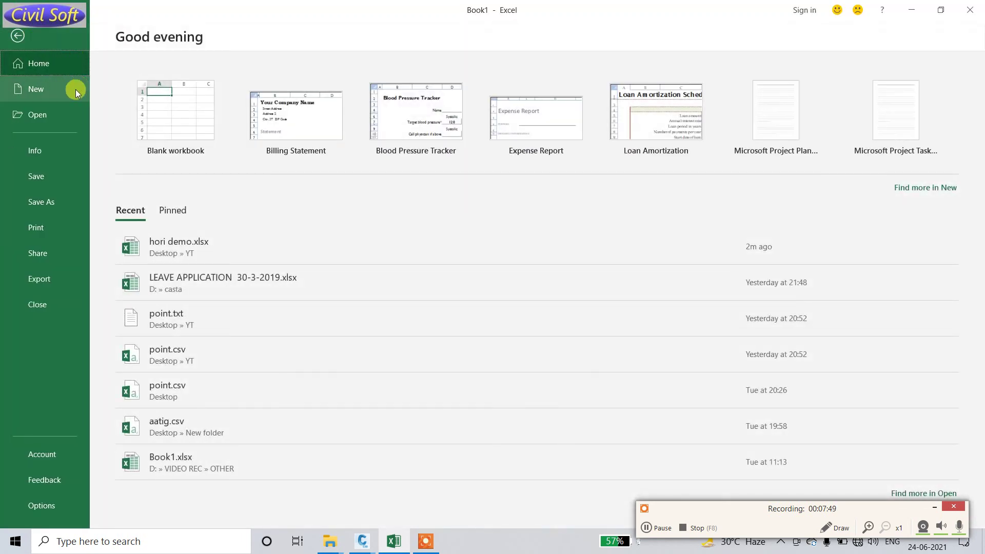
click(43, 199)
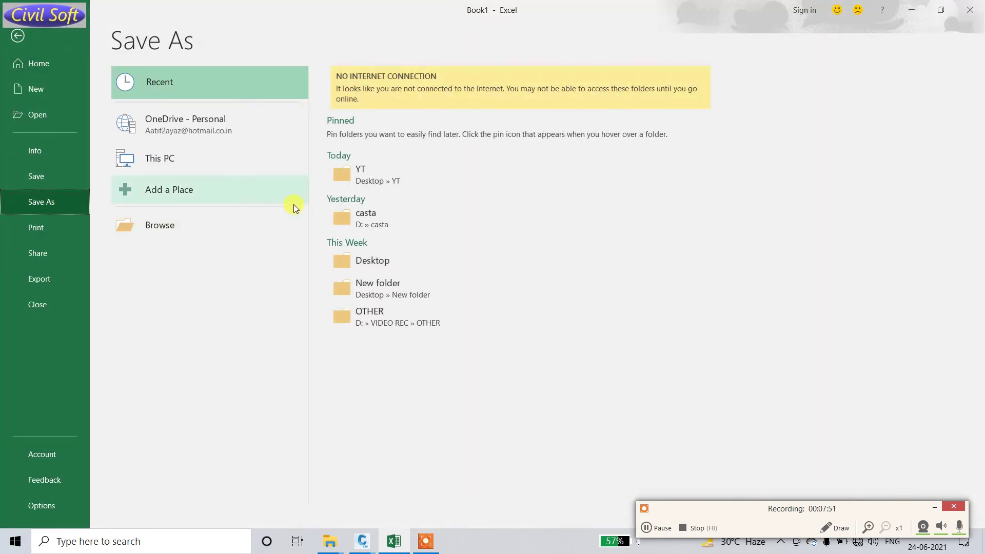